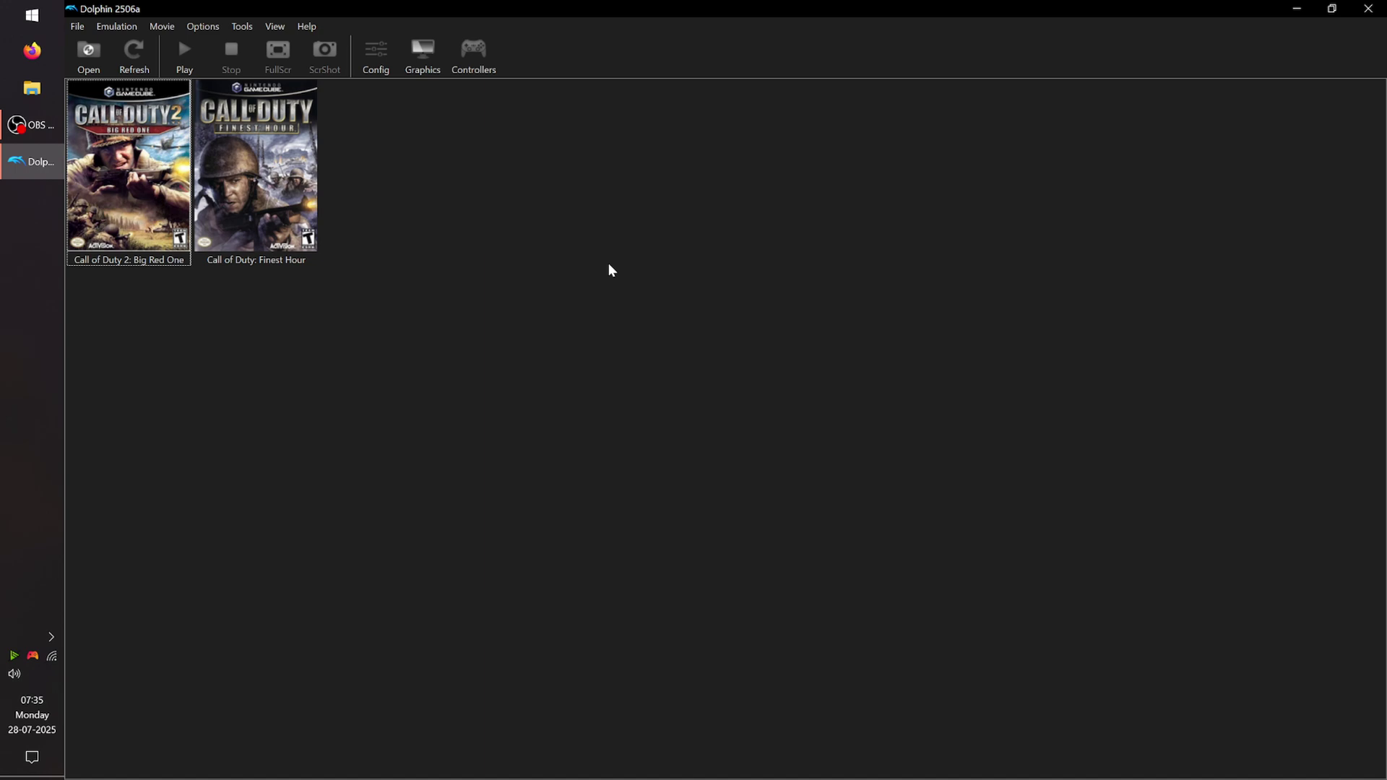
Open Dolphin's Help menu from the menu bar.
{"action": "left_click", "coordinate": [29, 340]}
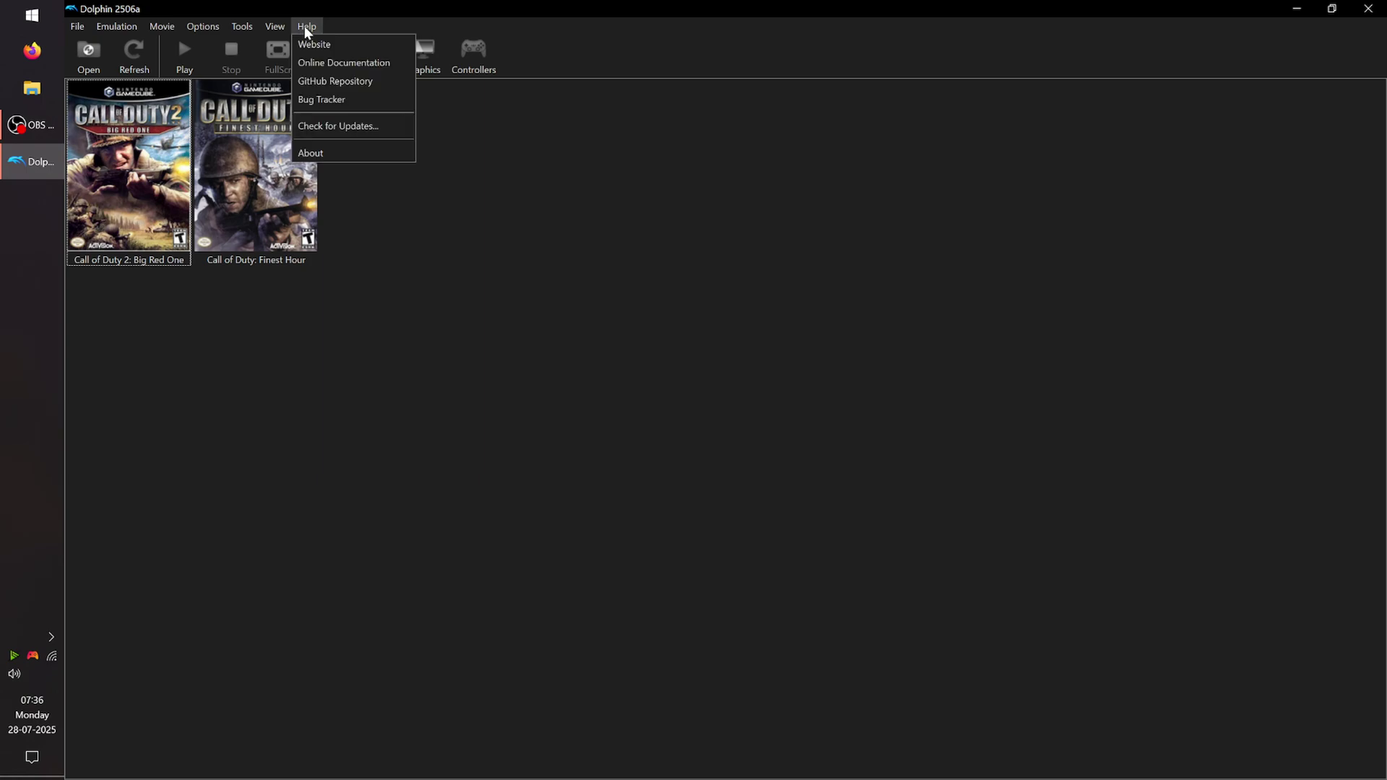
Check the About Dolphin version 2506a details, then close the window.
{"action": "left_click", "coordinate": [341, 153]}
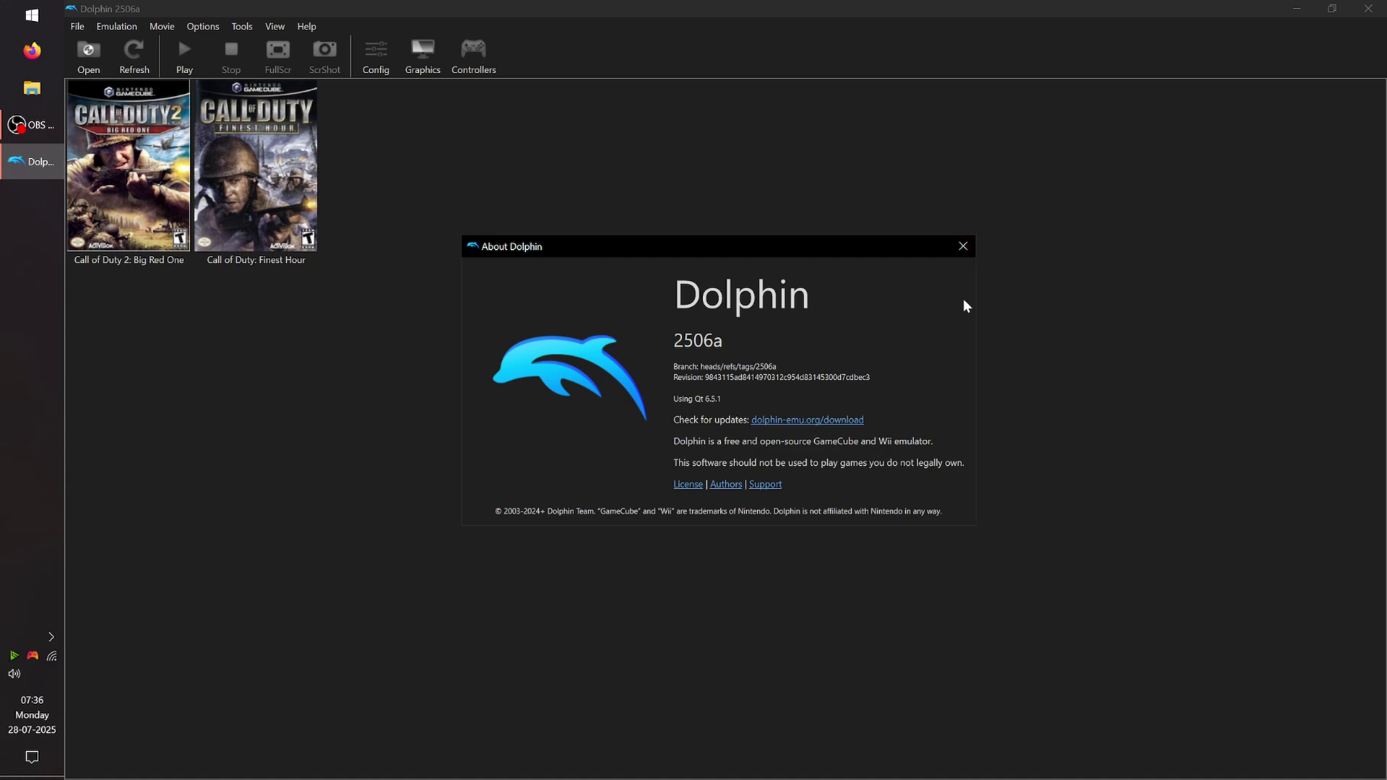
{"action": "left_click", "coordinate": [965, 246]}
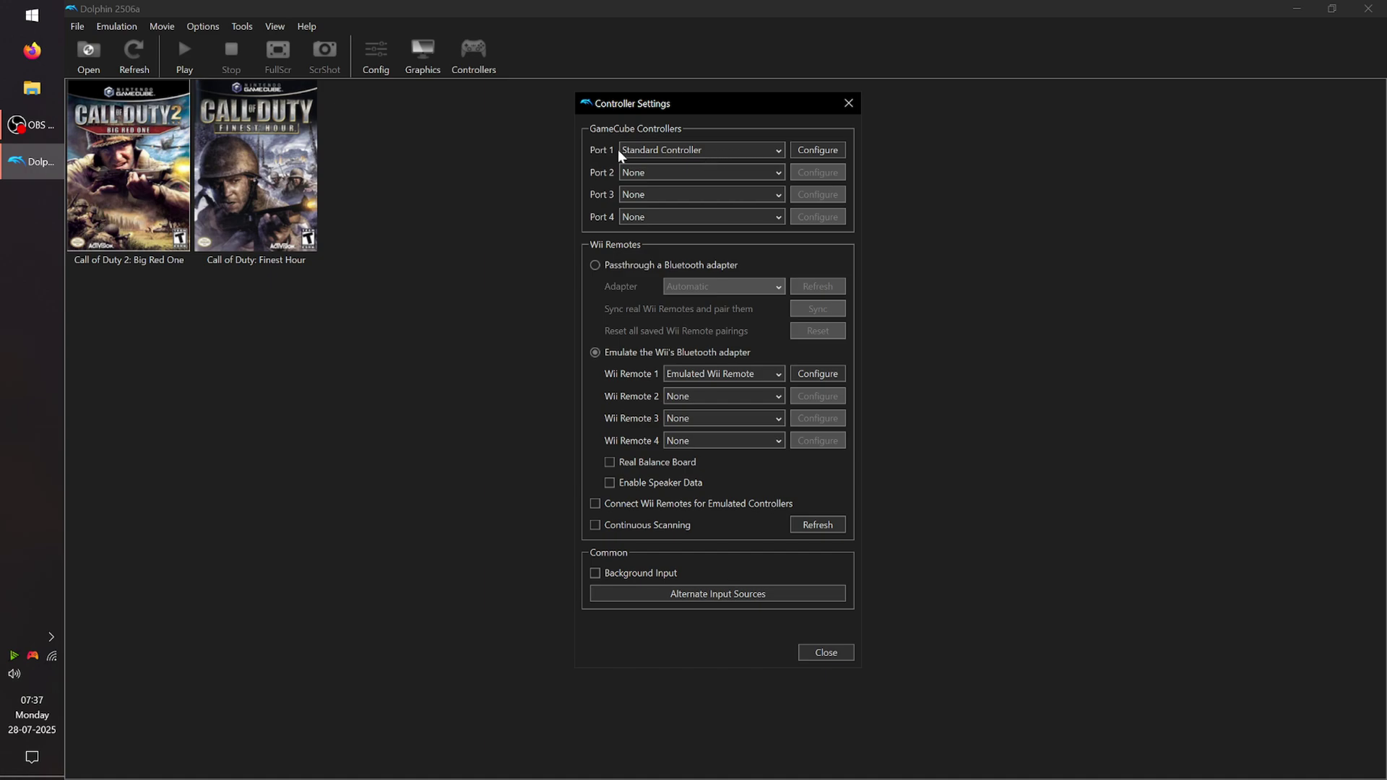
Confirm Standard Controller as the Port 1 controller type in Controller Settings.
{"action": "left_click", "coordinate": [777, 152]}
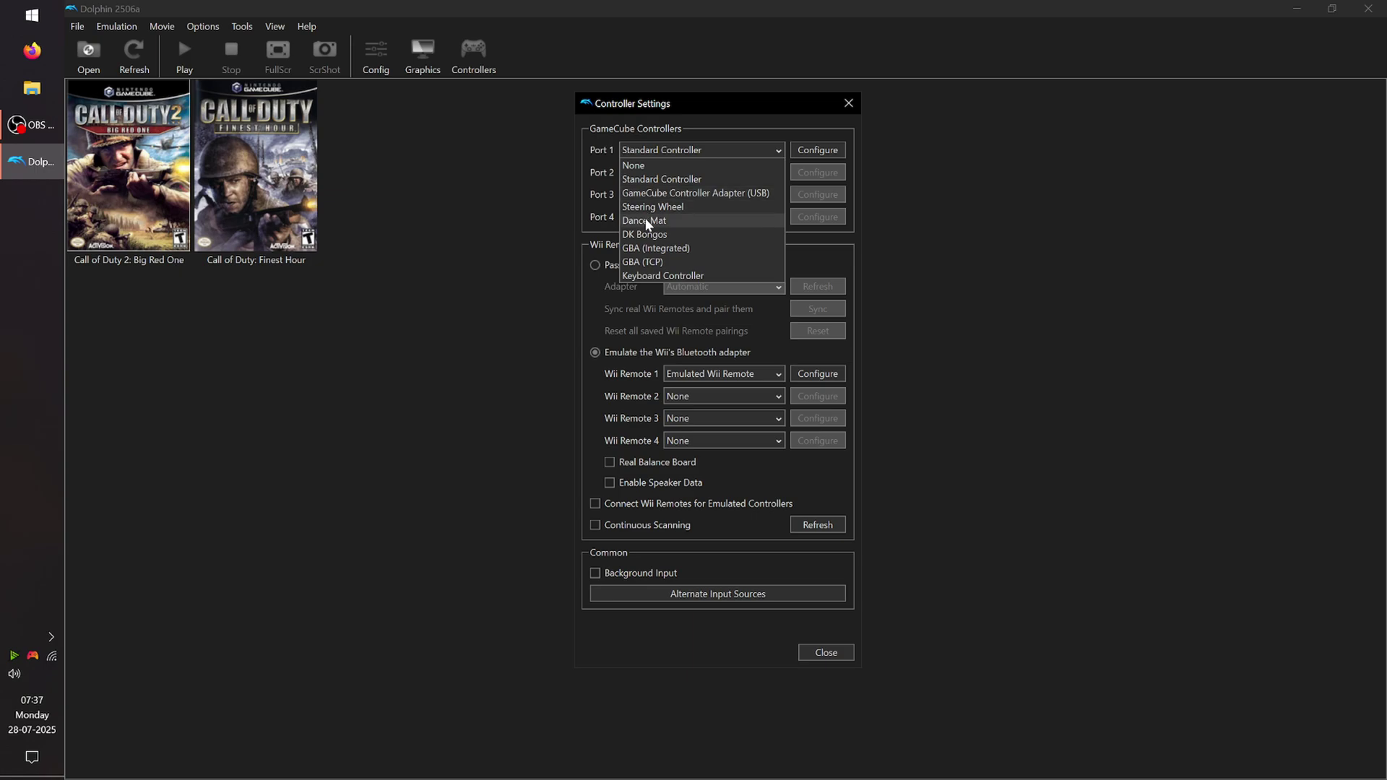
{"action": "left_click", "coordinate": [684, 174]}
{"action": "left_click", "coordinate": [706, 149]}
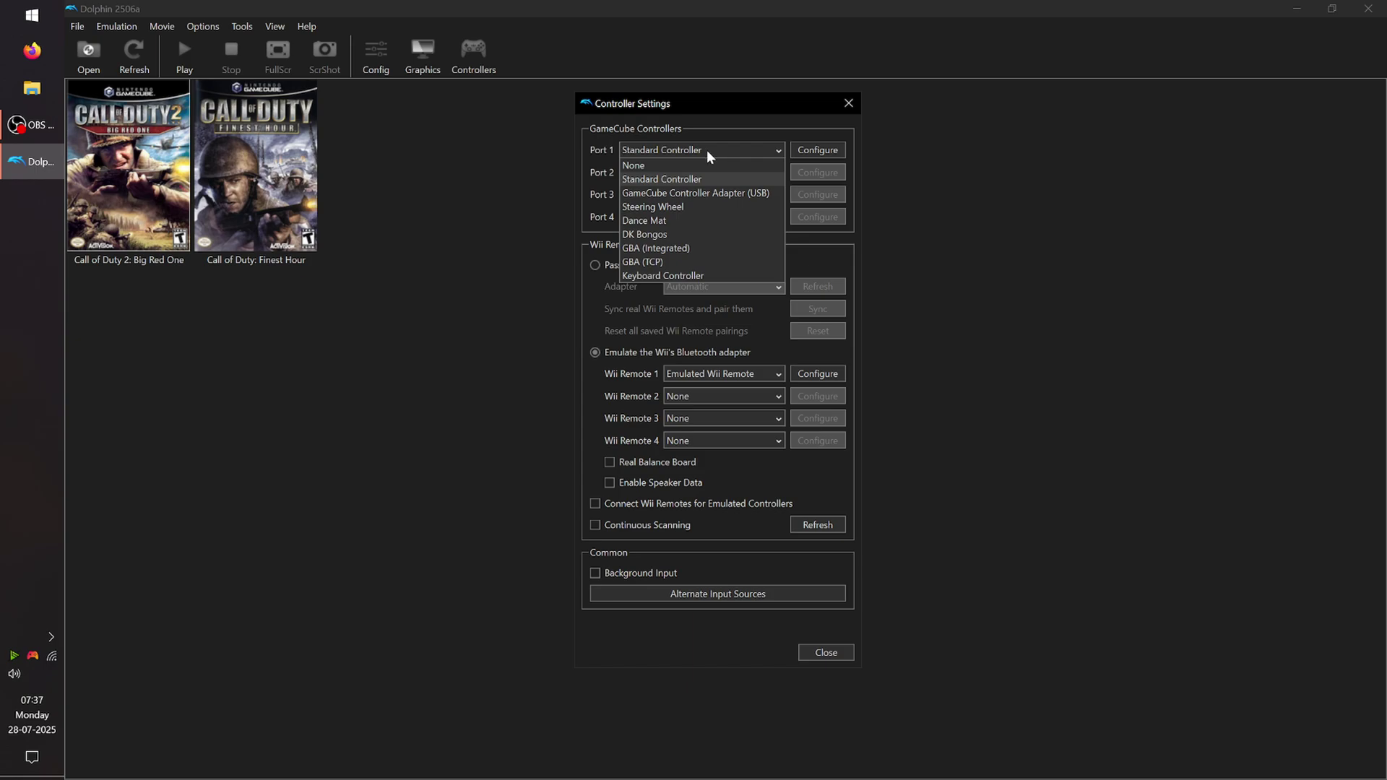
{"action": "left_click", "coordinate": [705, 180]}
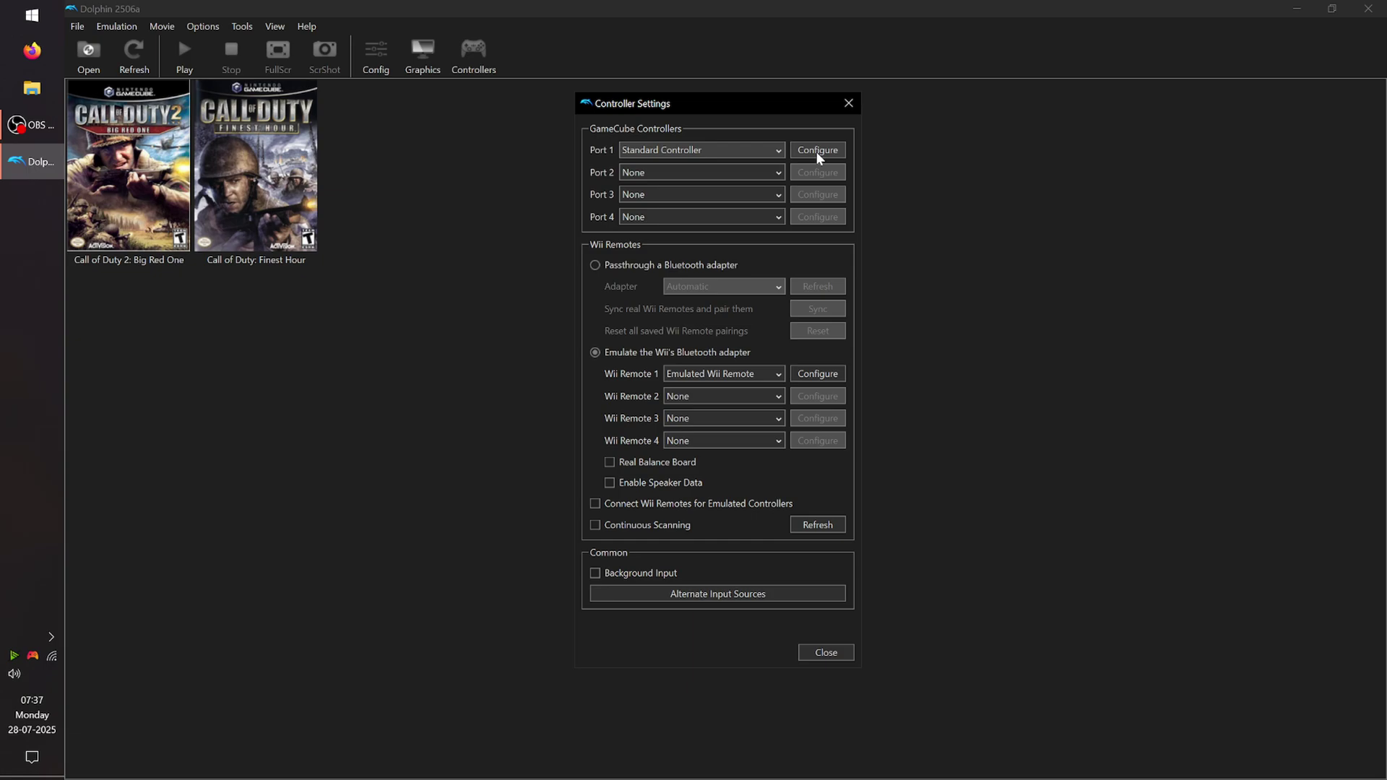
Open the GameCube Controller at Port 1 window and select DInput/0/Keyboard Mouse as its device.
{"action": "left_click", "coordinate": [817, 152]}
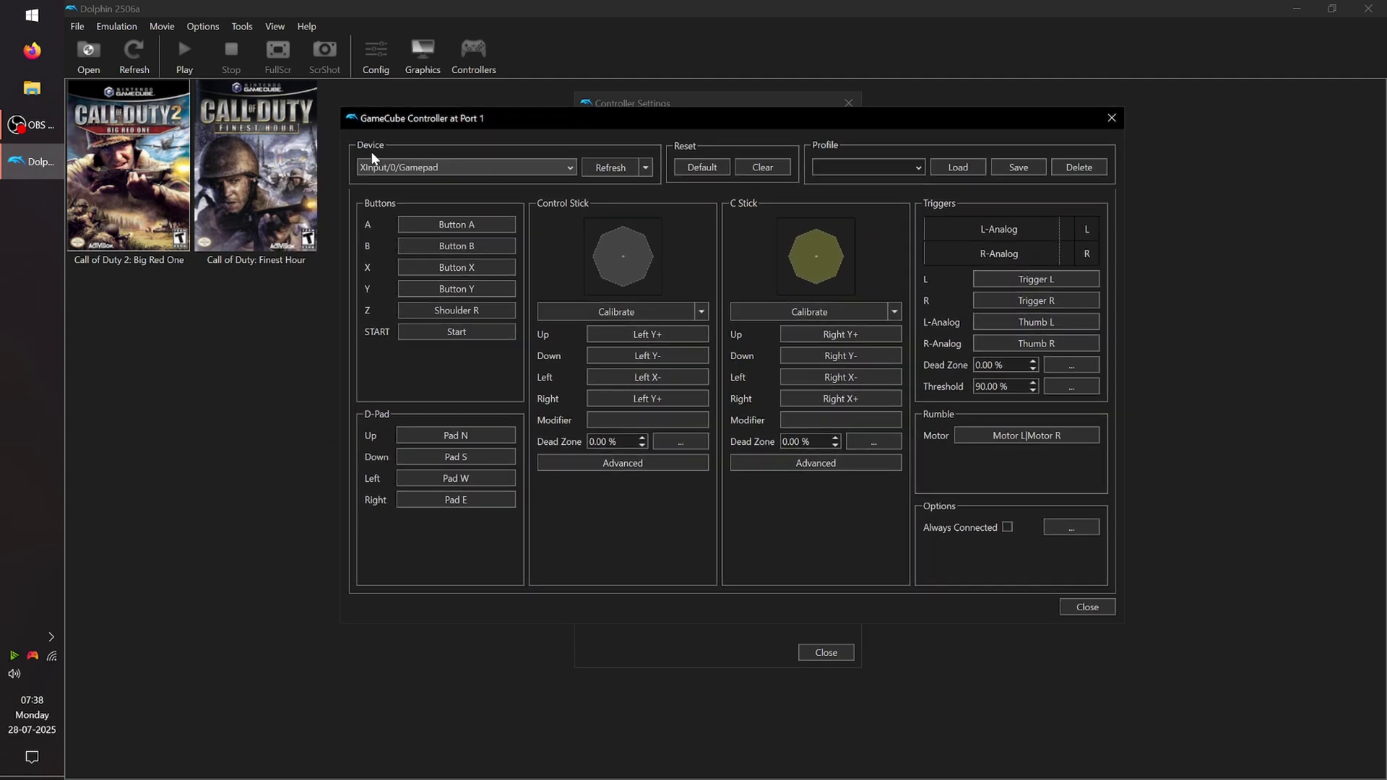
{"action": "left_click", "coordinate": [567, 167]}
{"action": "left_click", "coordinate": [462, 182]}
{"action": "left_click", "coordinate": [498, 170]}
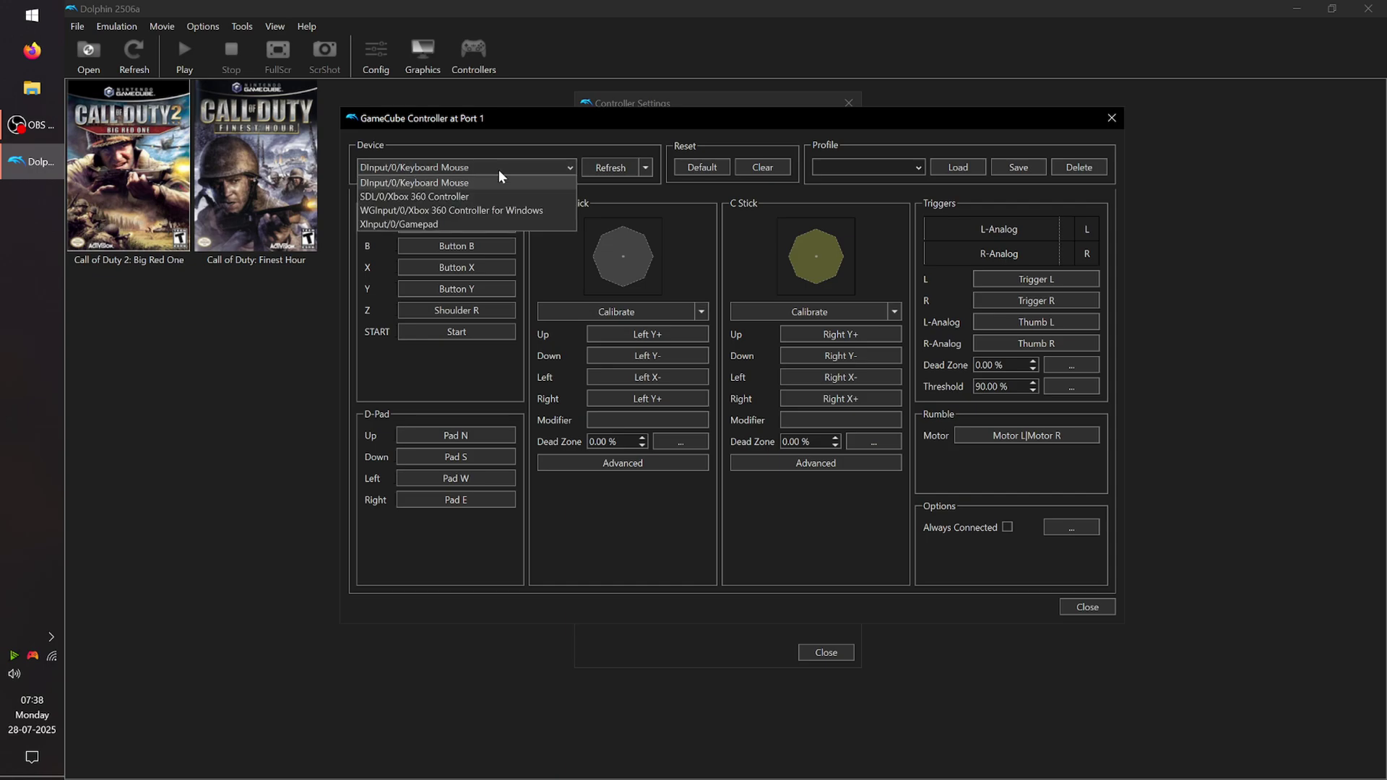
Select XInput/0/Gamepad as the Port 1 controller's input device.
{"action": "left_click", "coordinate": [440, 223]}
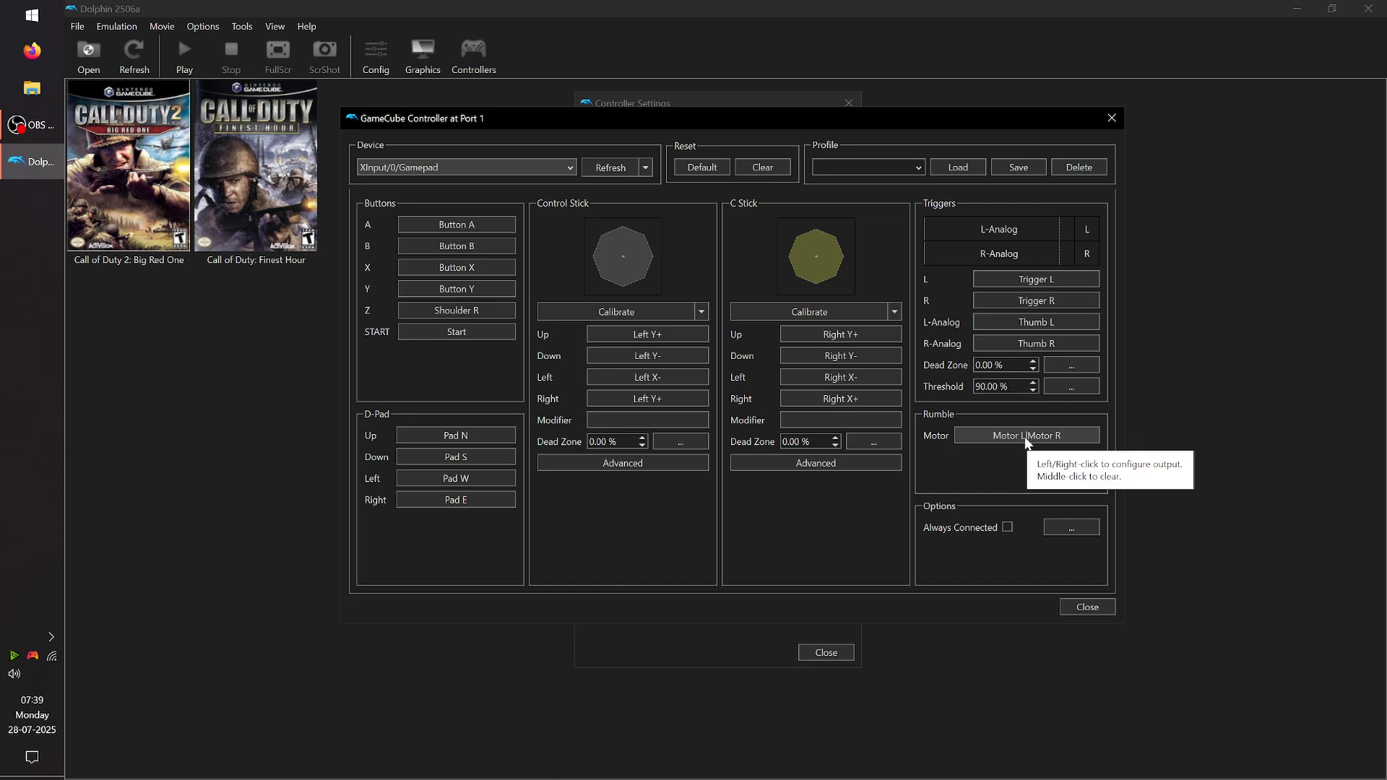
Open the Rumble Motor output configuration, set DInput/0/Keyboard Mouse, clear the expression, and close without saving.
{"action": "left_click", "coordinate": [1027, 437]}
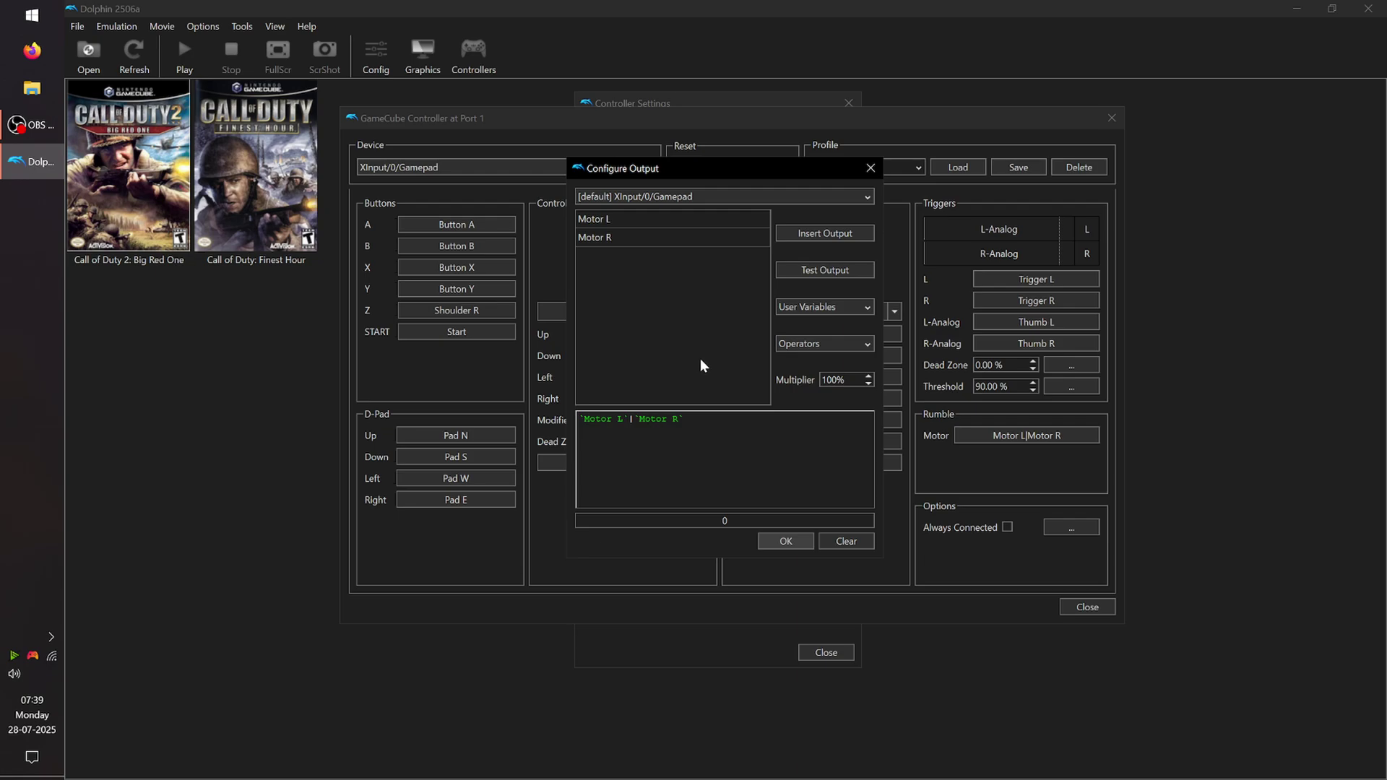
{"action": "left_click", "coordinate": [668, 196]}
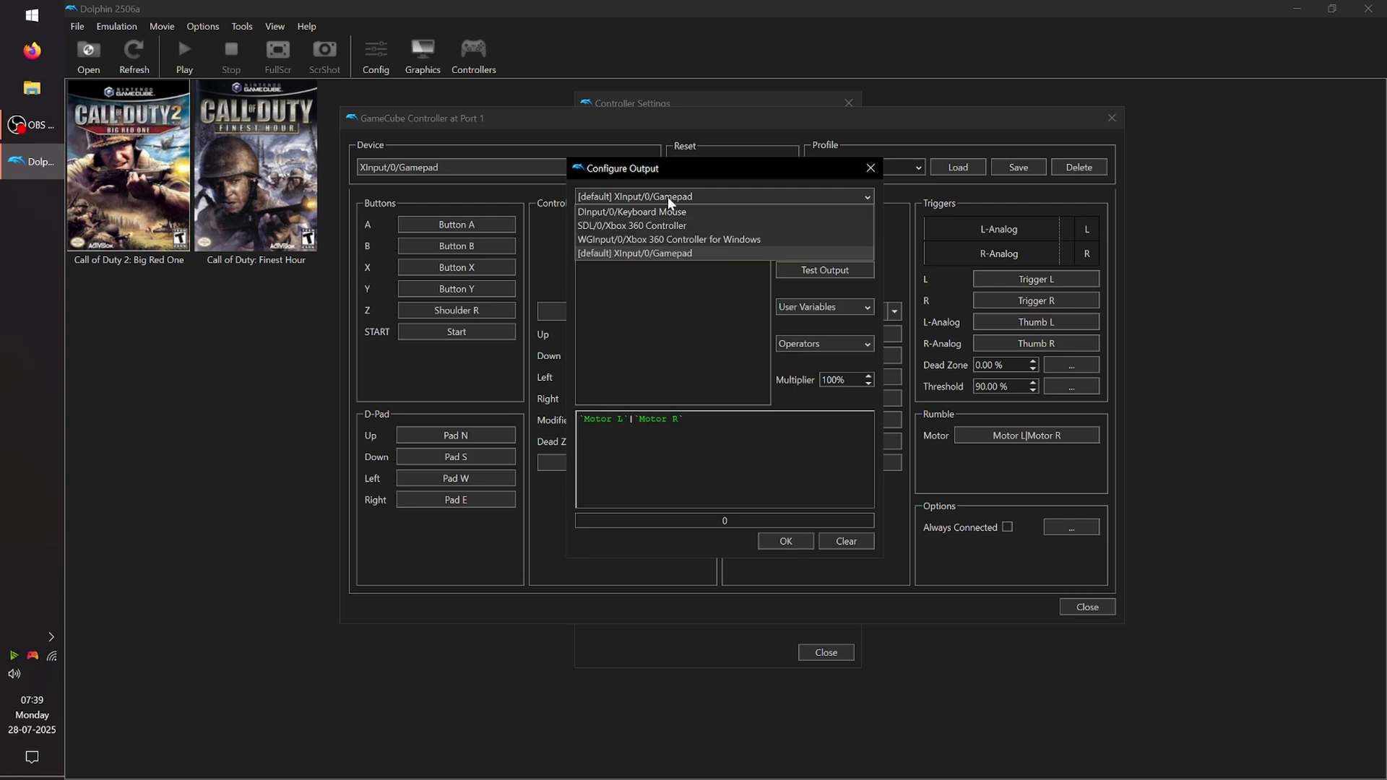
{"action": "left_click", "coordinate": [665, 212]}
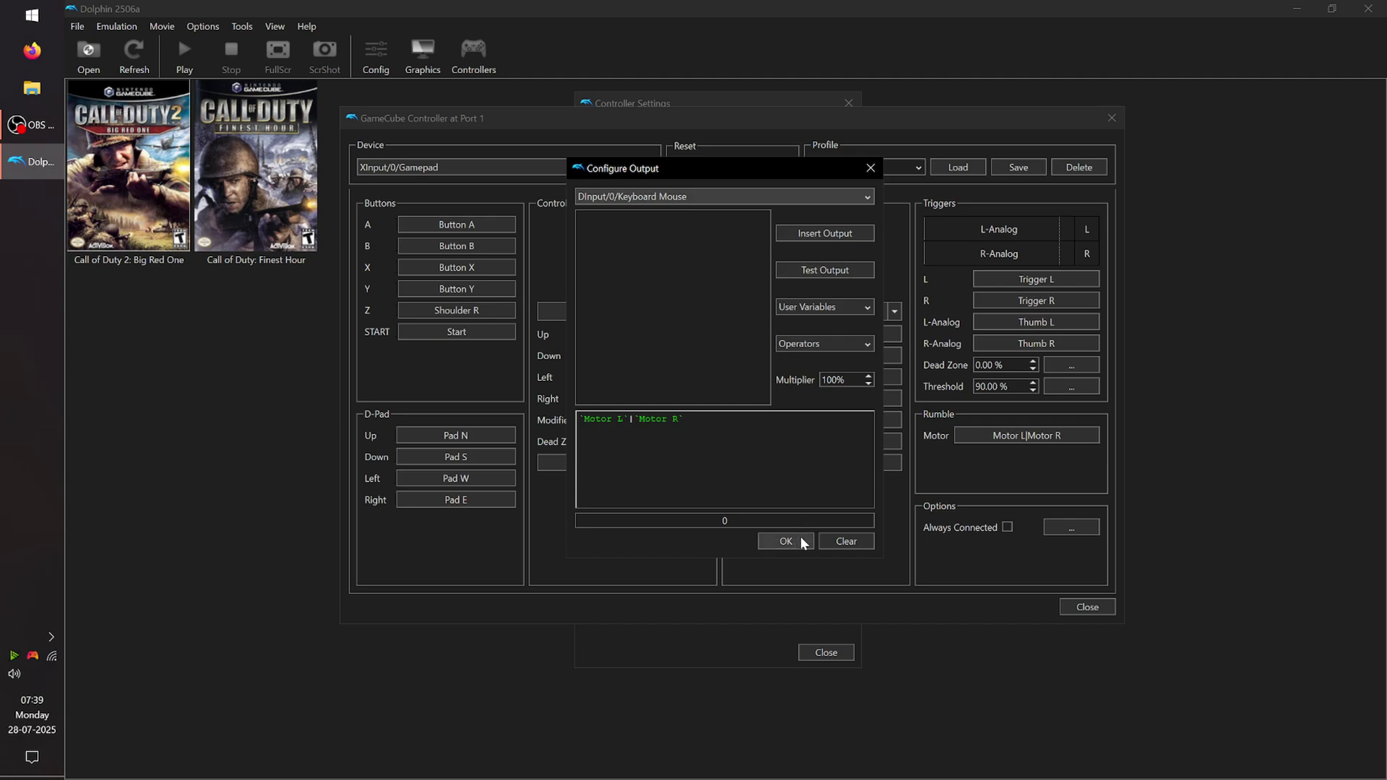
{"action": "left_click", "coordinate": [842, 540]}
{"action": "left_click", "coordinate": [1037, 434]}
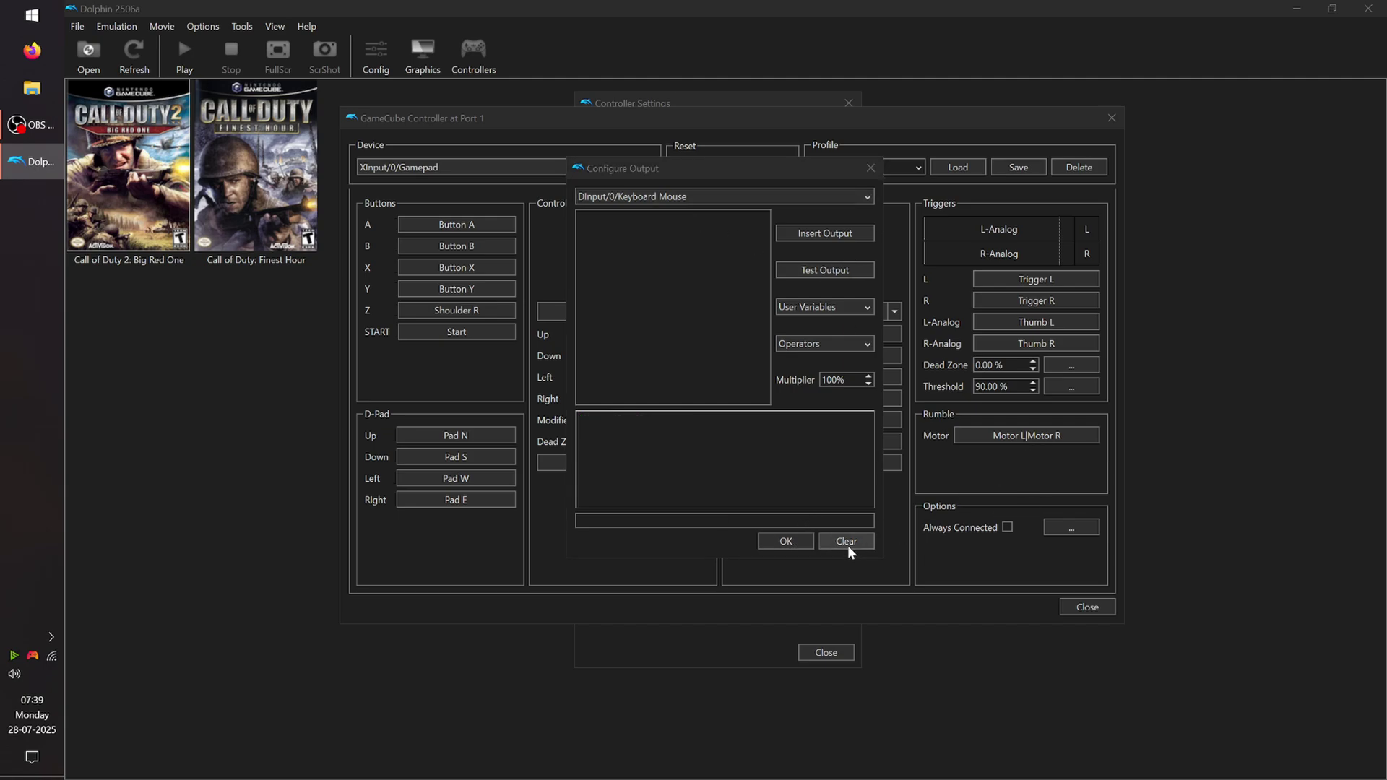
{"action": "left_click", "coordinate": [870, 169]}
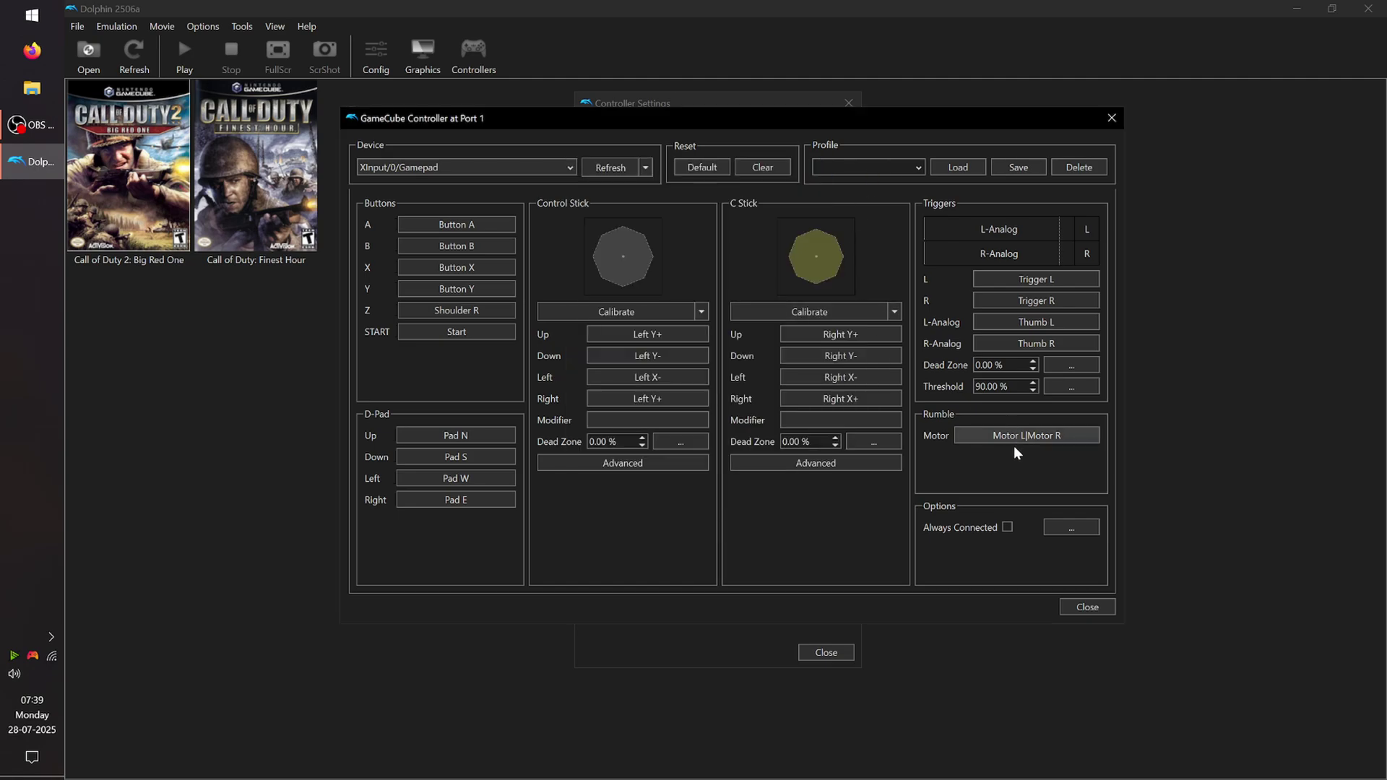
Reopen the rumble output configuration, set DInput/0/Keyboard Mouse, and run Test Output twice.
{"action": "left_click", "coordinate": [1016, 437]}
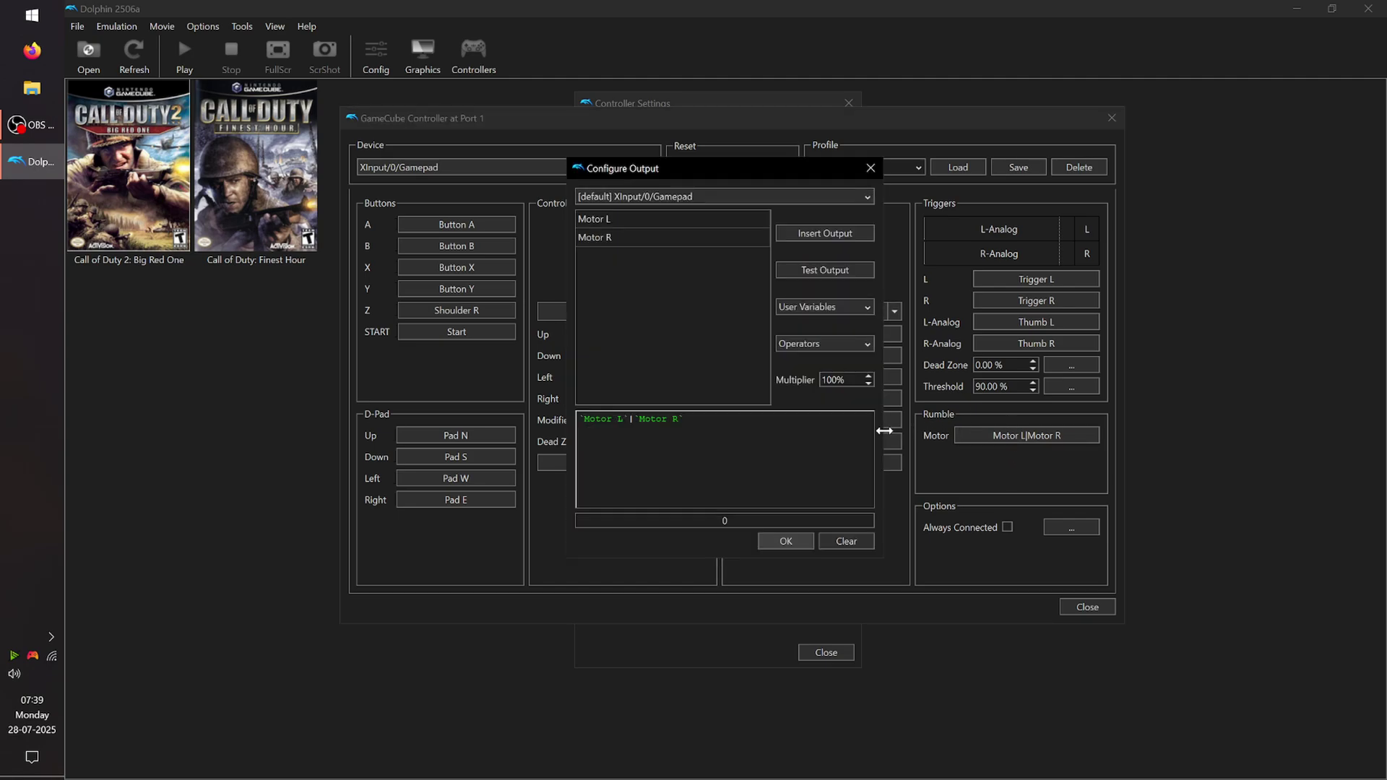
{"action": "left_click", "coordinate": [636, 196]}
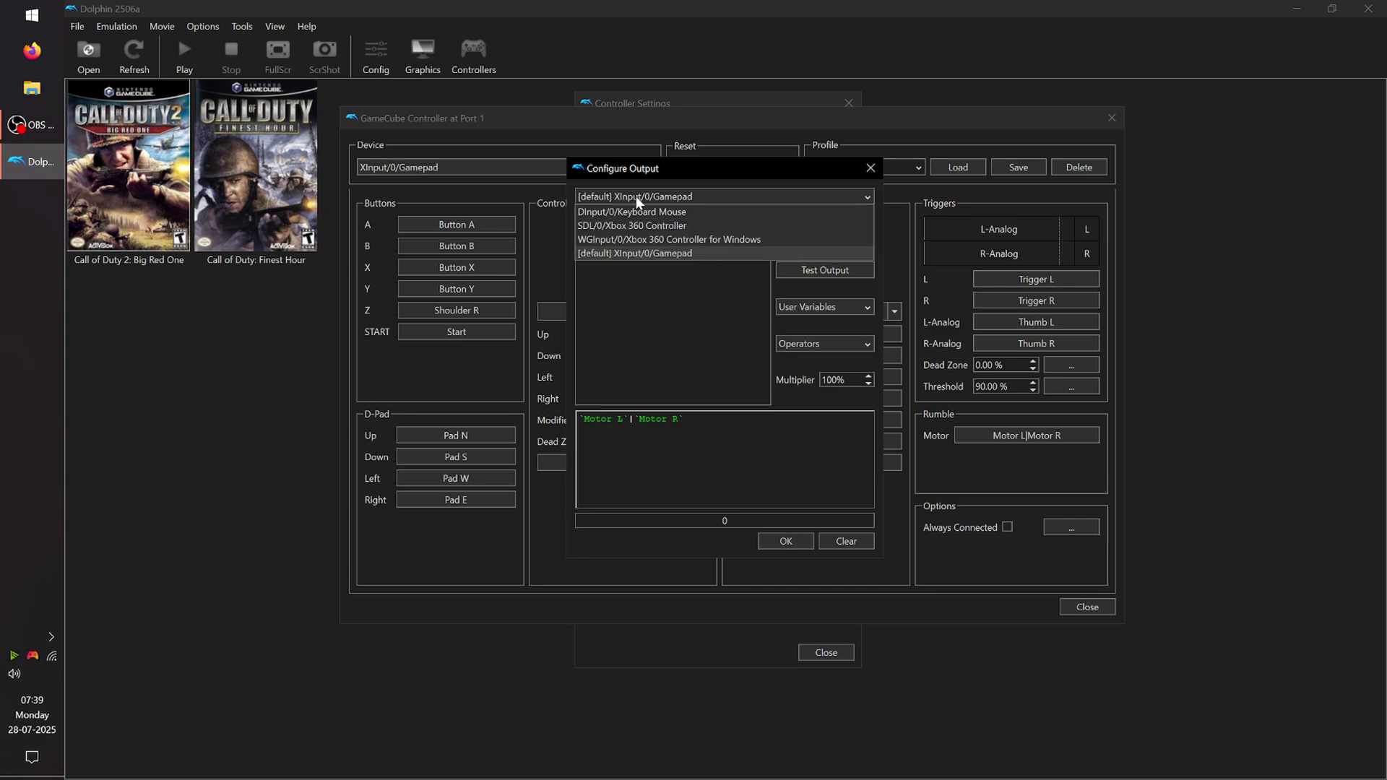
{"action": "left_click", "coordinate": [614, 211]}
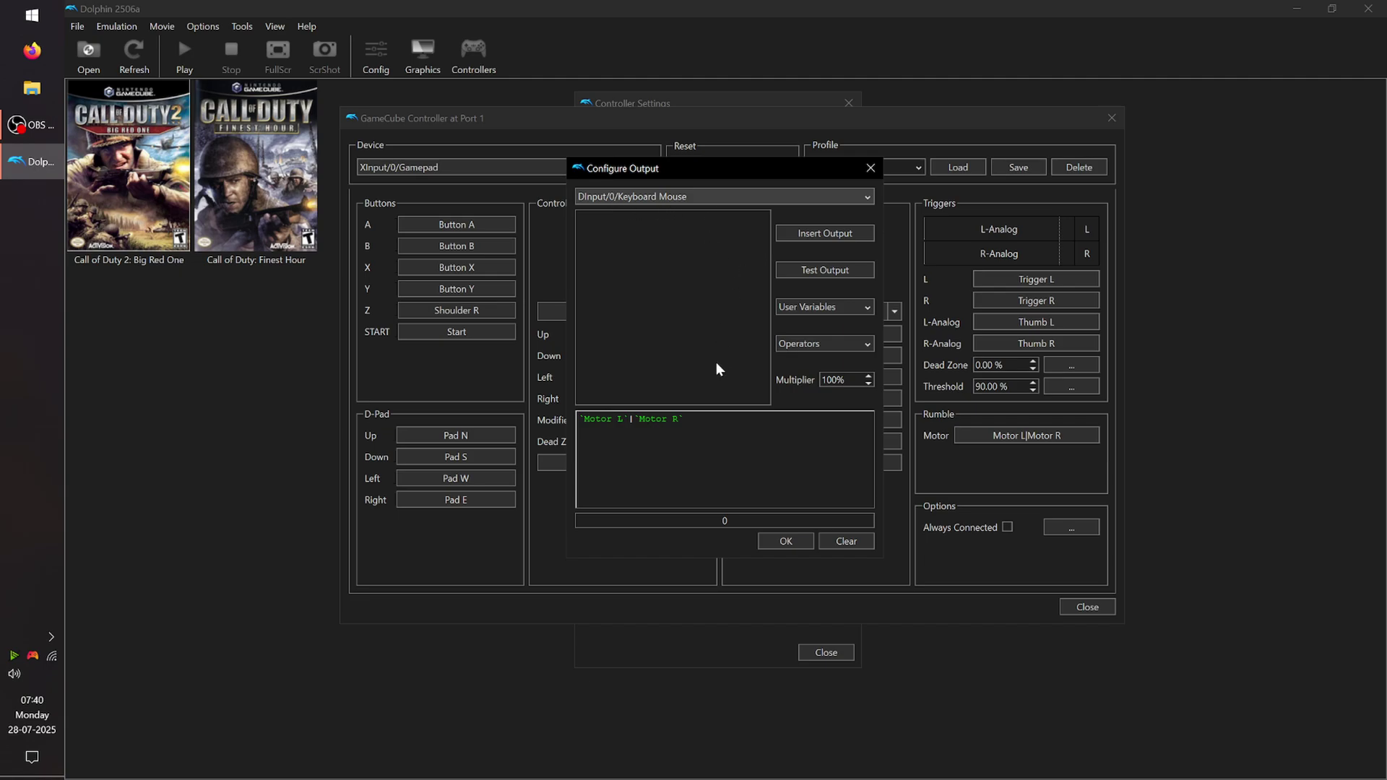
{"action": "left_click", "coordinate": [822, 270]}
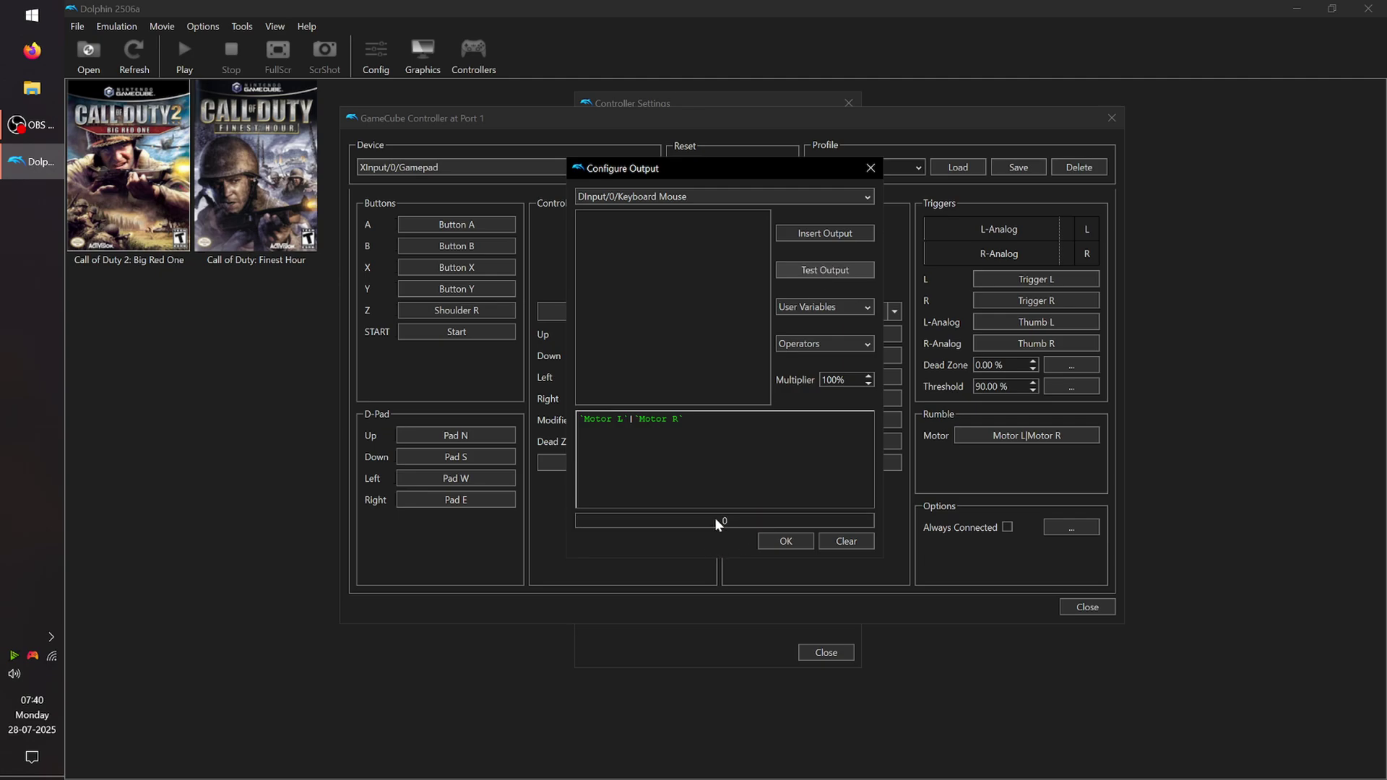
{"action": "left_click", "coordinate": [822, 274]}
Replace the whole rumble expression with the single output text Motor.
{"action": "triple_click", "coordinate": [636, 419]}
{"action": "type", "text": "`"}
{"action": "key", "text": "BackSpace"}
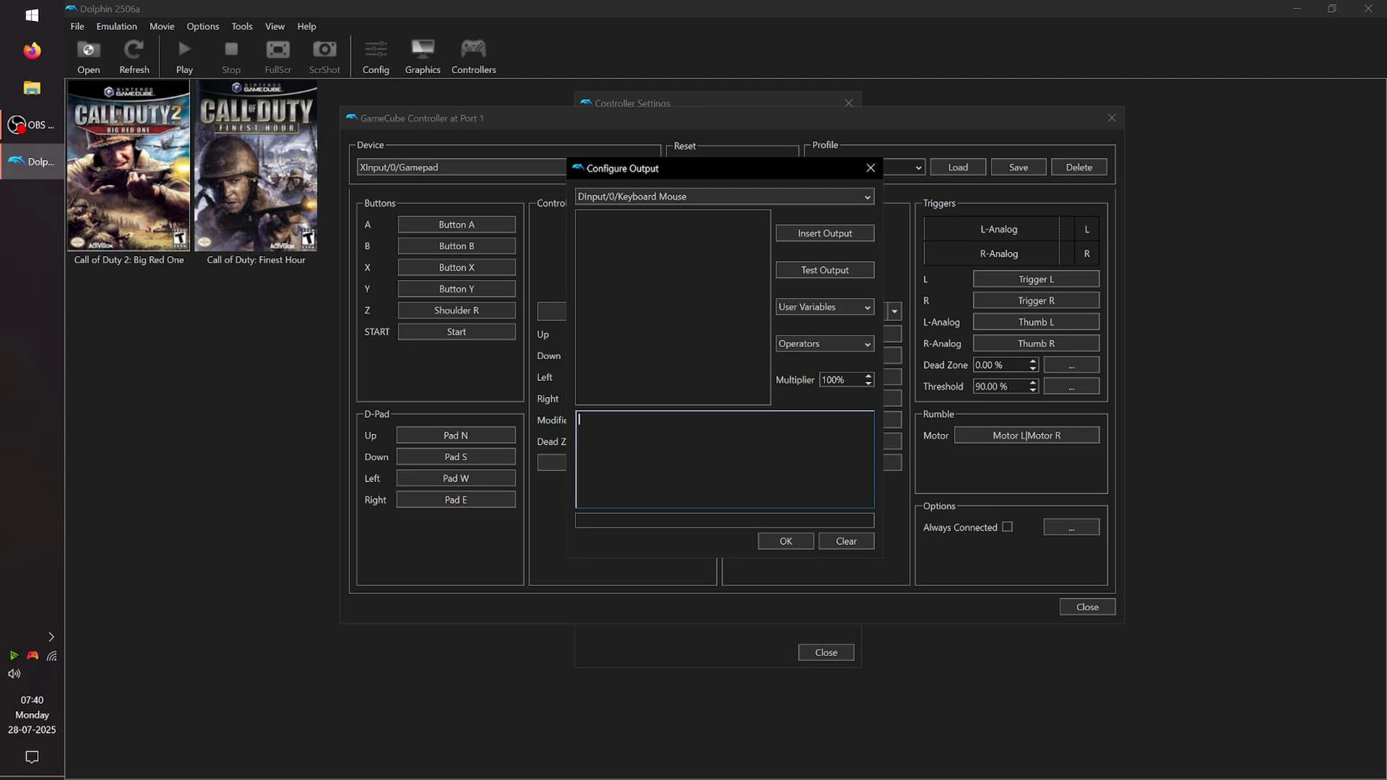
{"action": "type", "text": "Motor"}
{"action": "left_click", "coordinate": [788, 542]}
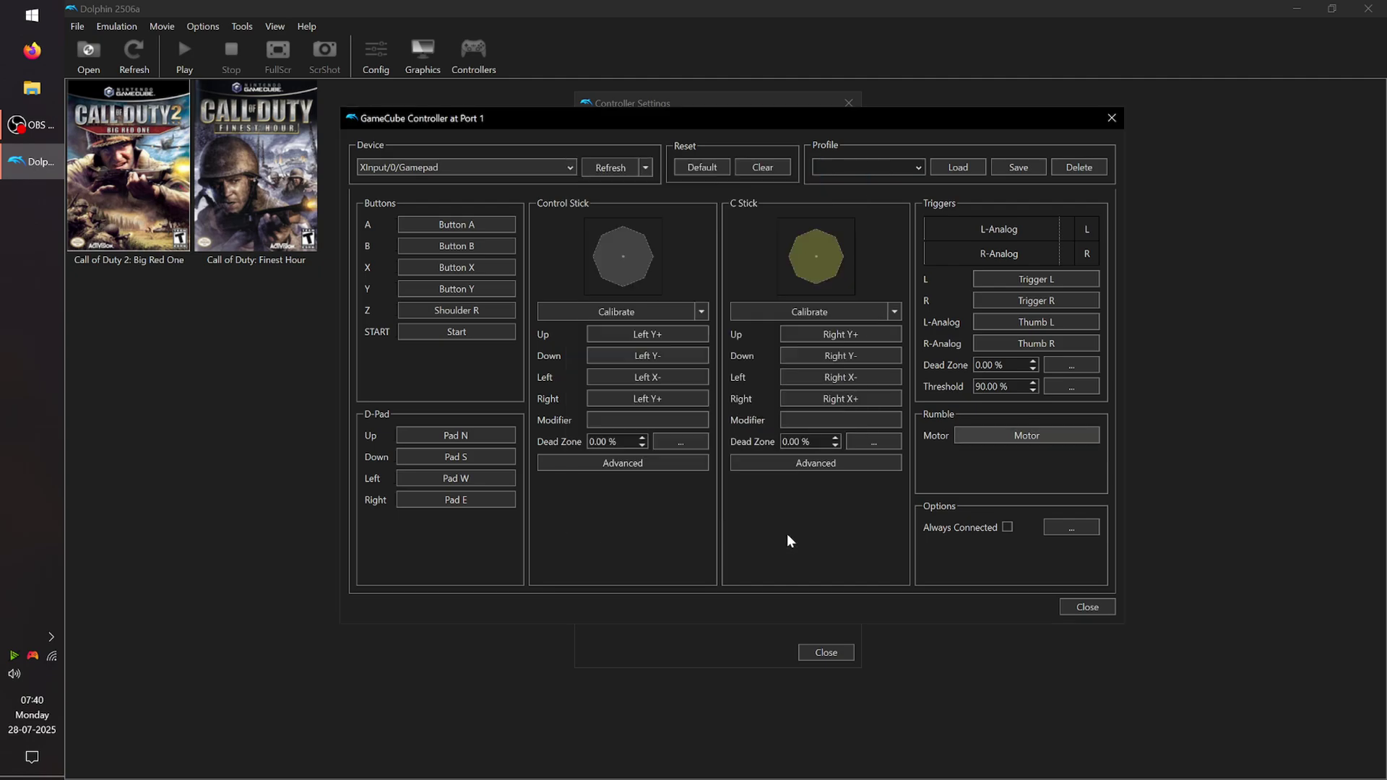
{"action": "left_click", "coordinate": [372, 169]}
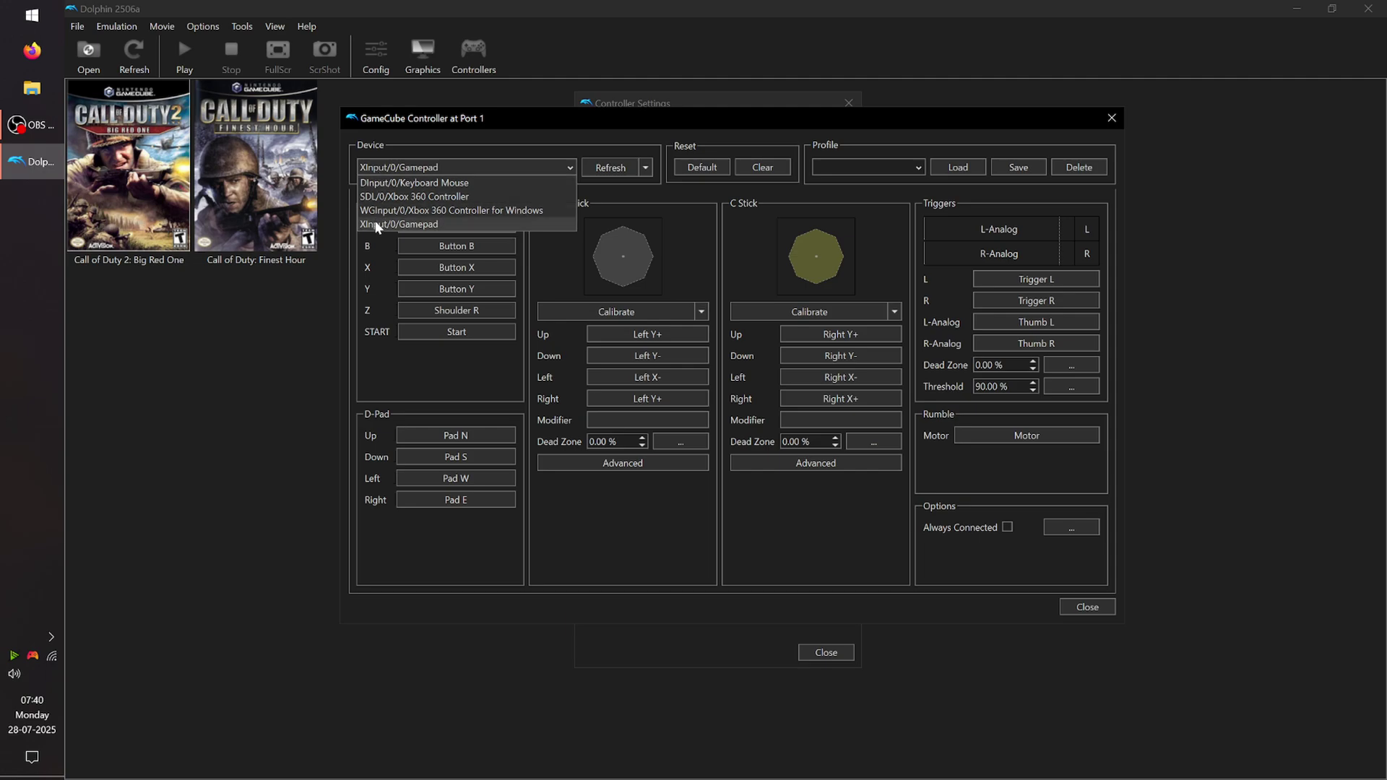
{"action": "left_click", "coordinate": [533, 128]}
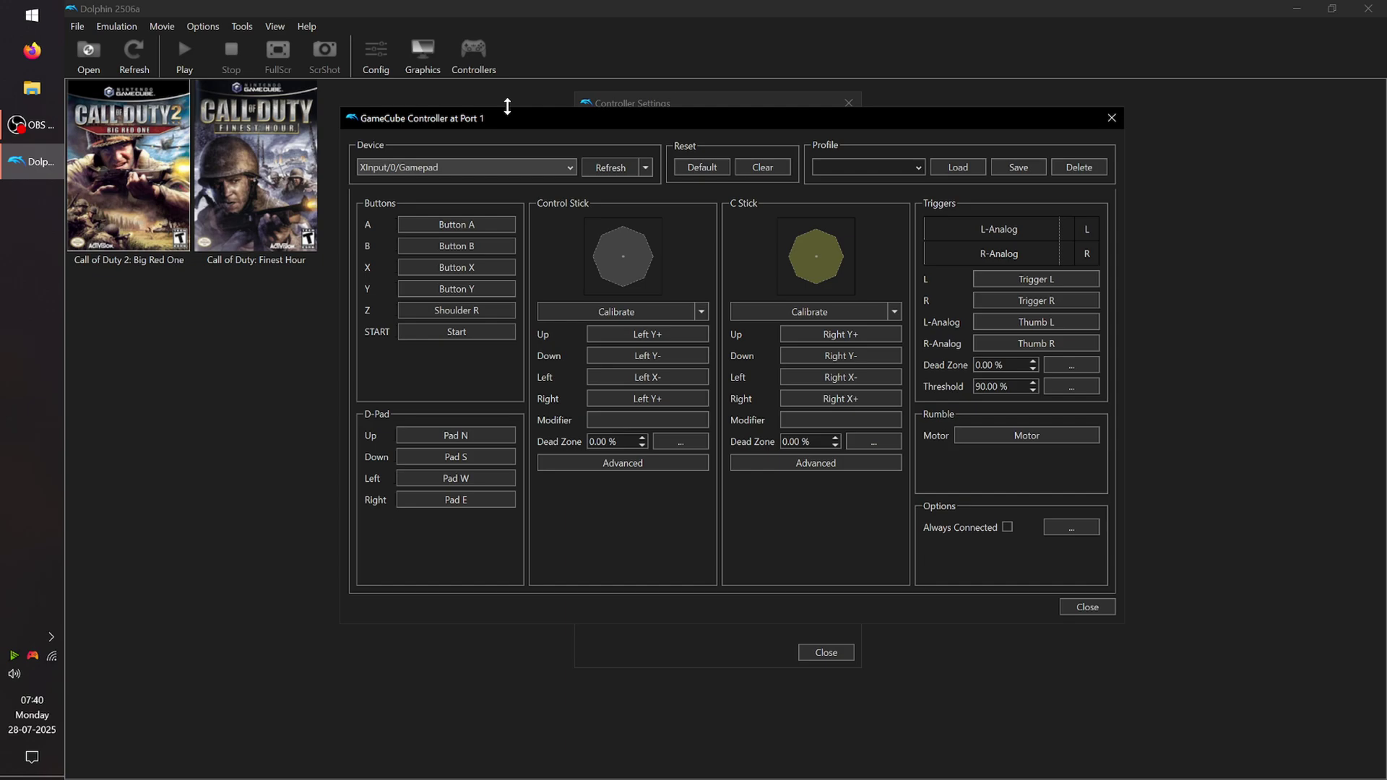
{"action": "left_click", "coordinate": [445, 168]}
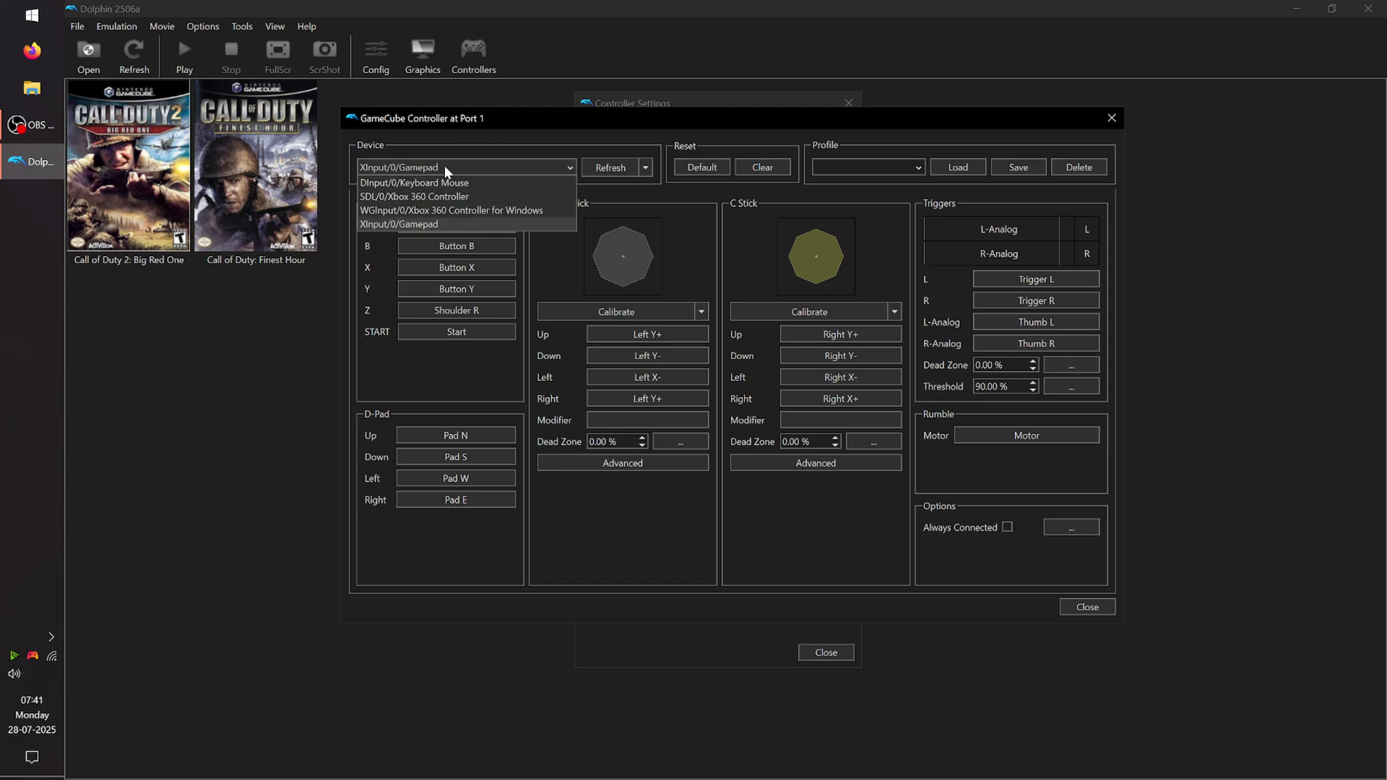
{"action": "left_click", "coordinate": [372, 224]}
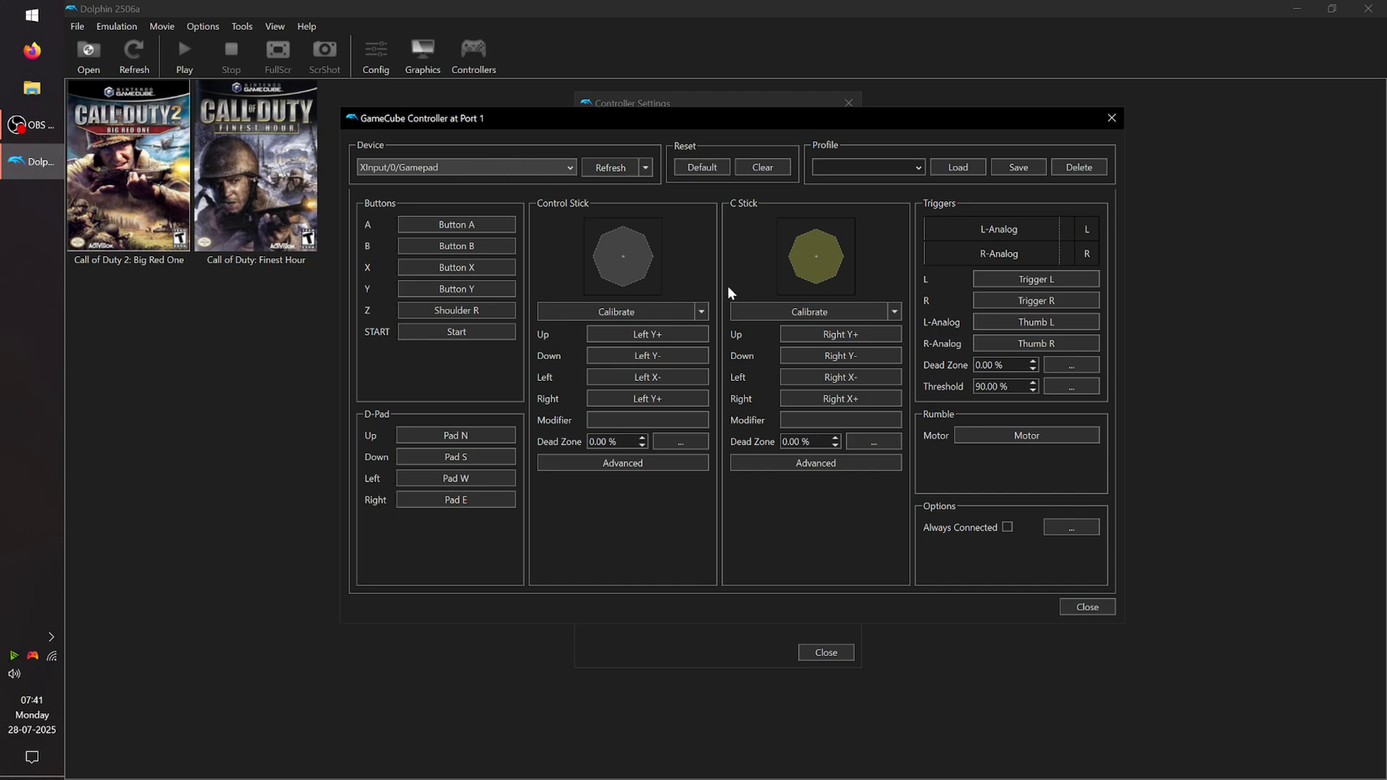
{"action": "left_click", "coordinate": [1011, 436]}
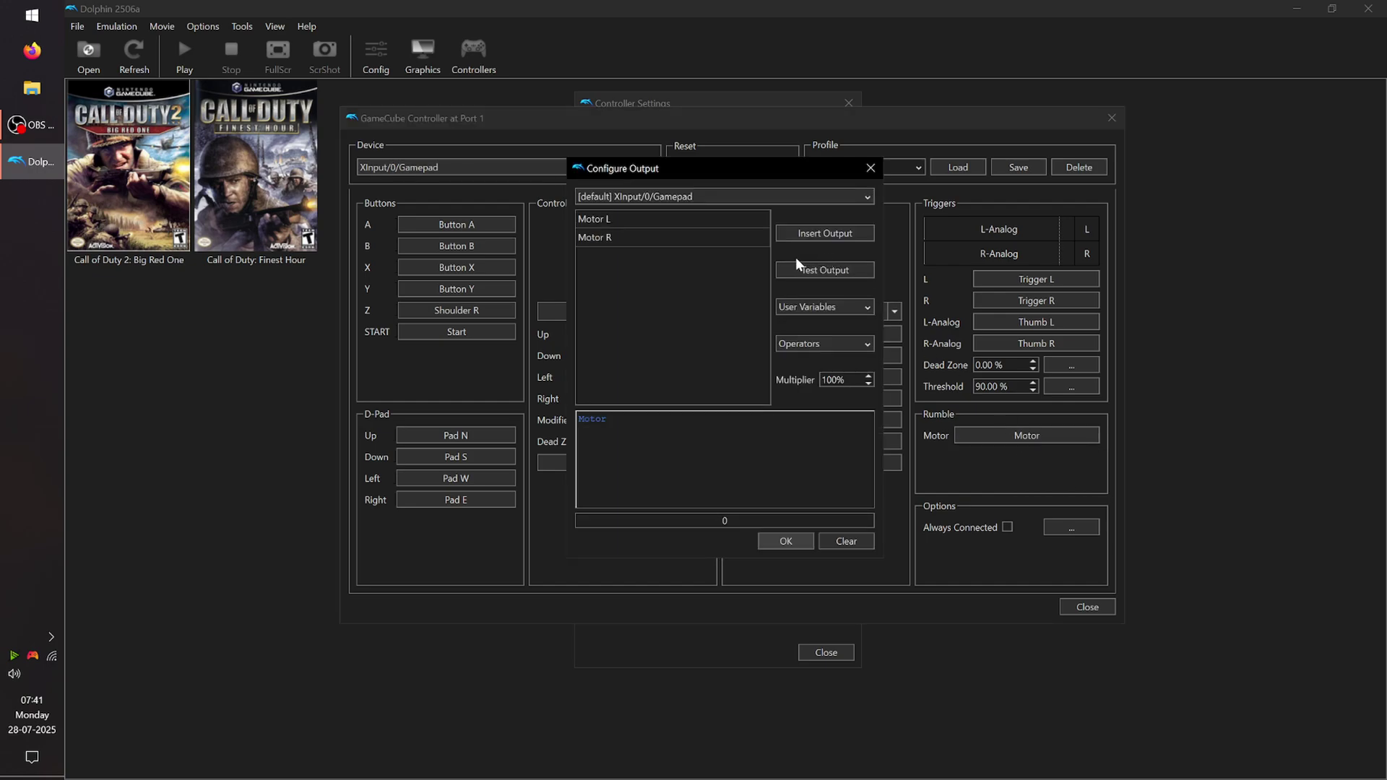
{"action": "left_click", "coordinate": [687, 196]}
{"action": "left_click", "coordinate": [638, 208]}
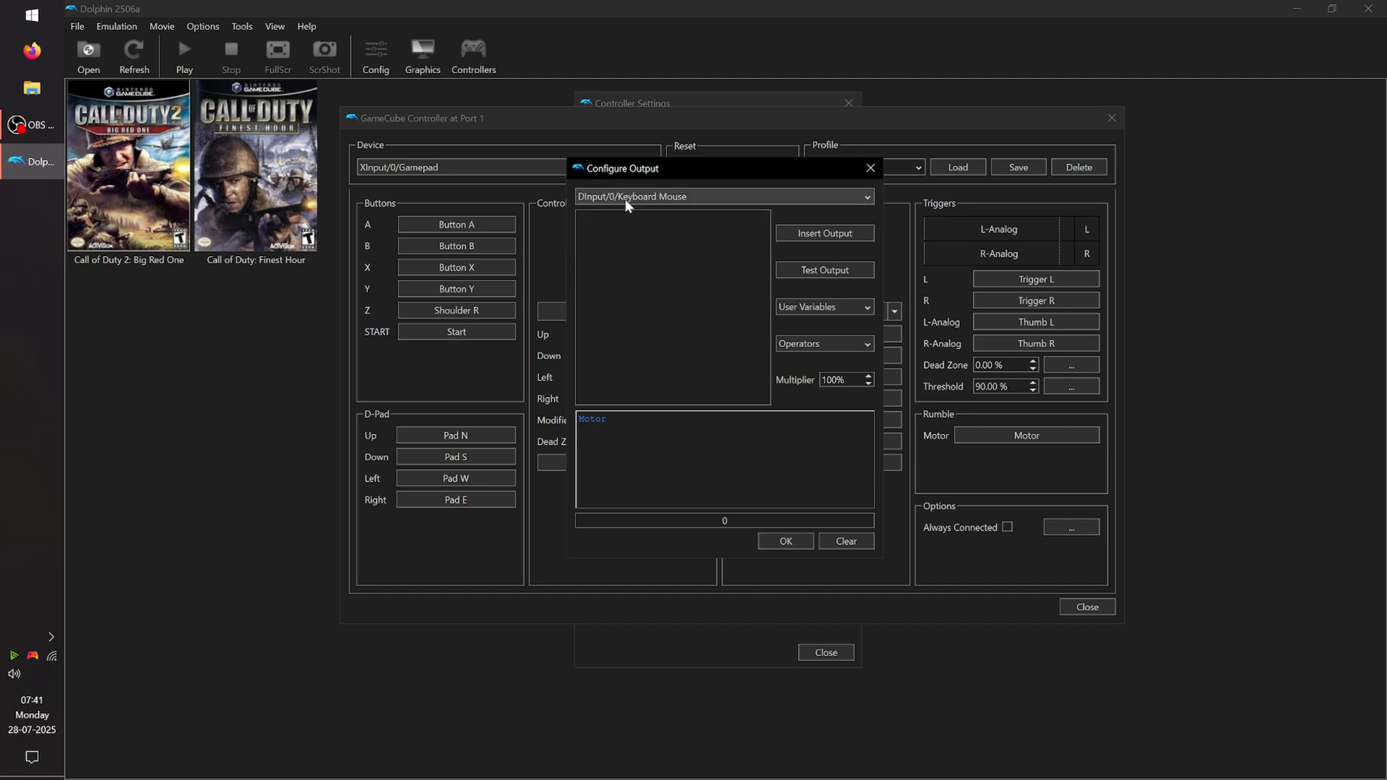
{"action": "left_click", "coordinate": [631, 198]}
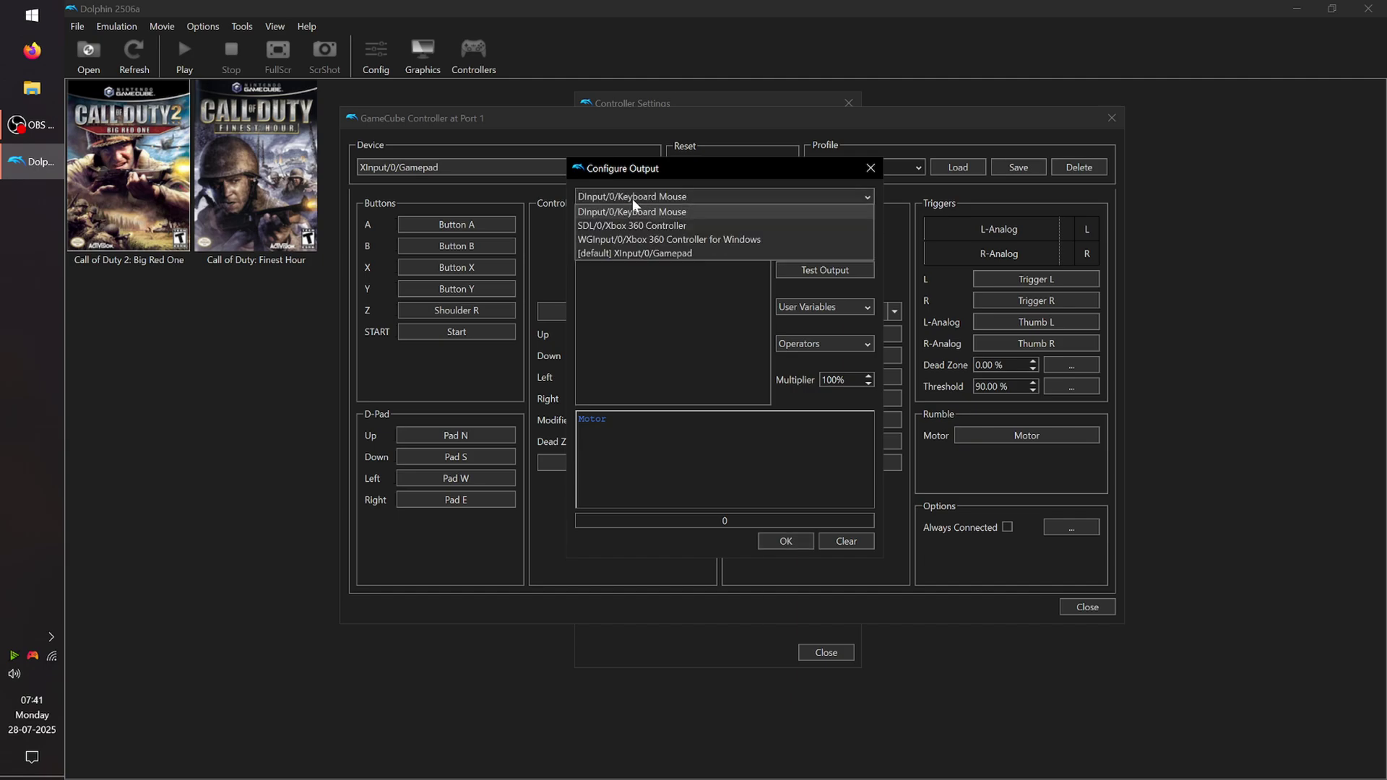
{"action": "left_click", "coordinate": [622, 254]}
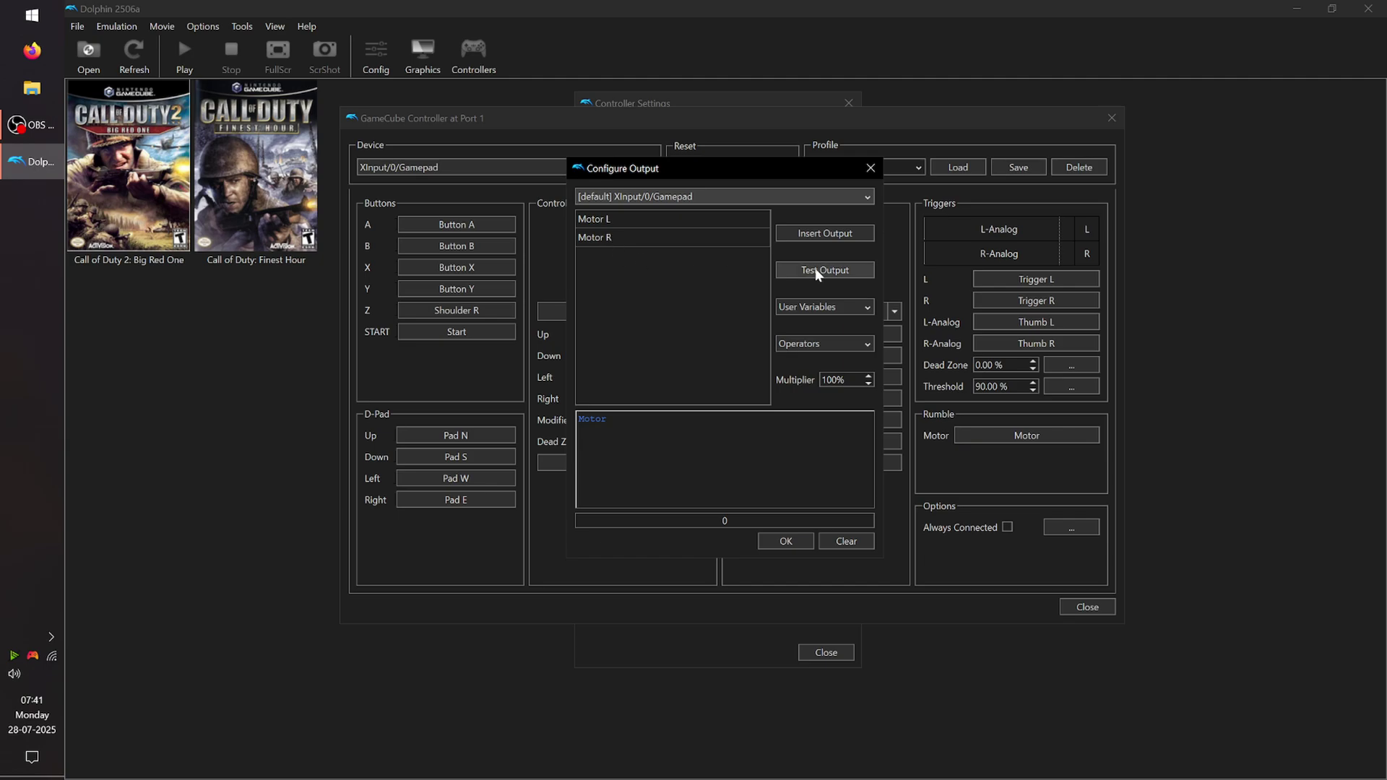
{"action": "left_click", "coordinate": [834, 271]}
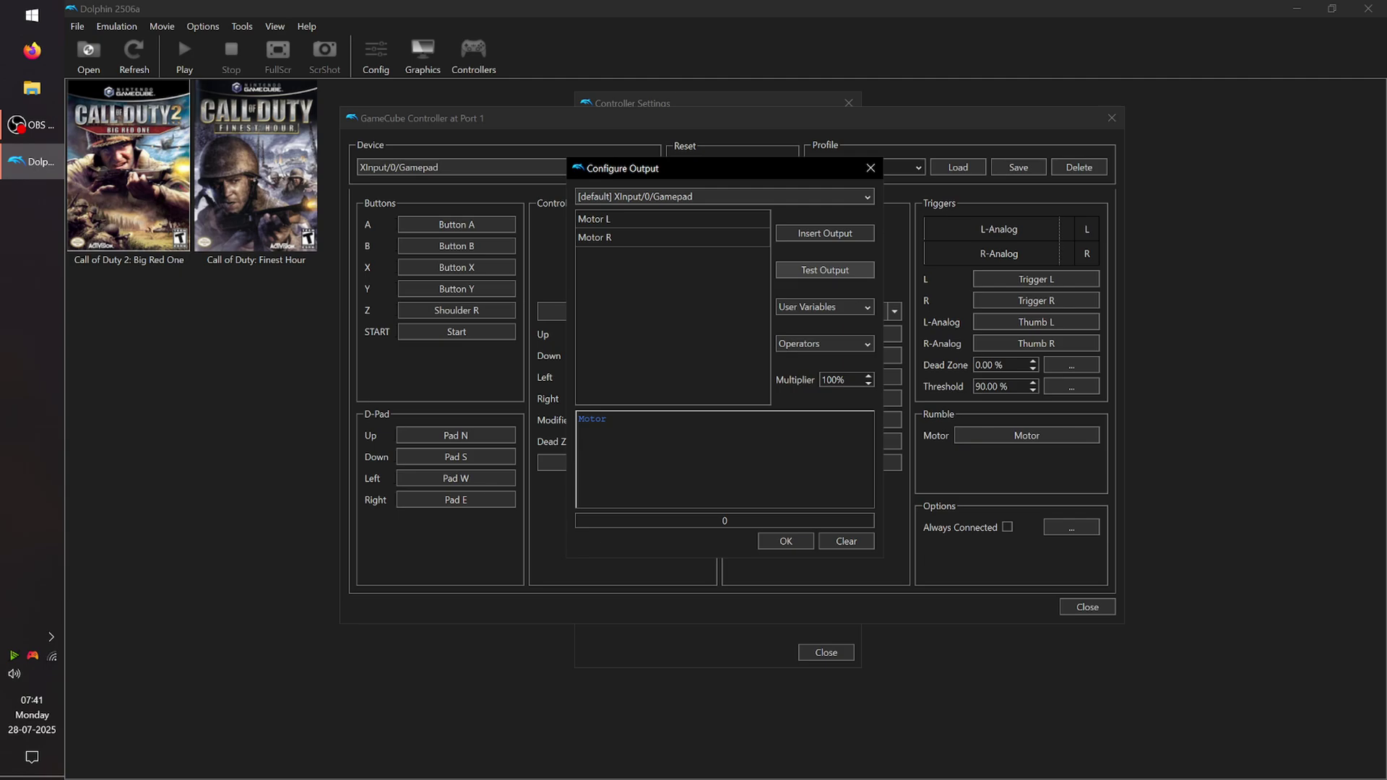
{"action": "left_click", "coordinate": [806, 274]}
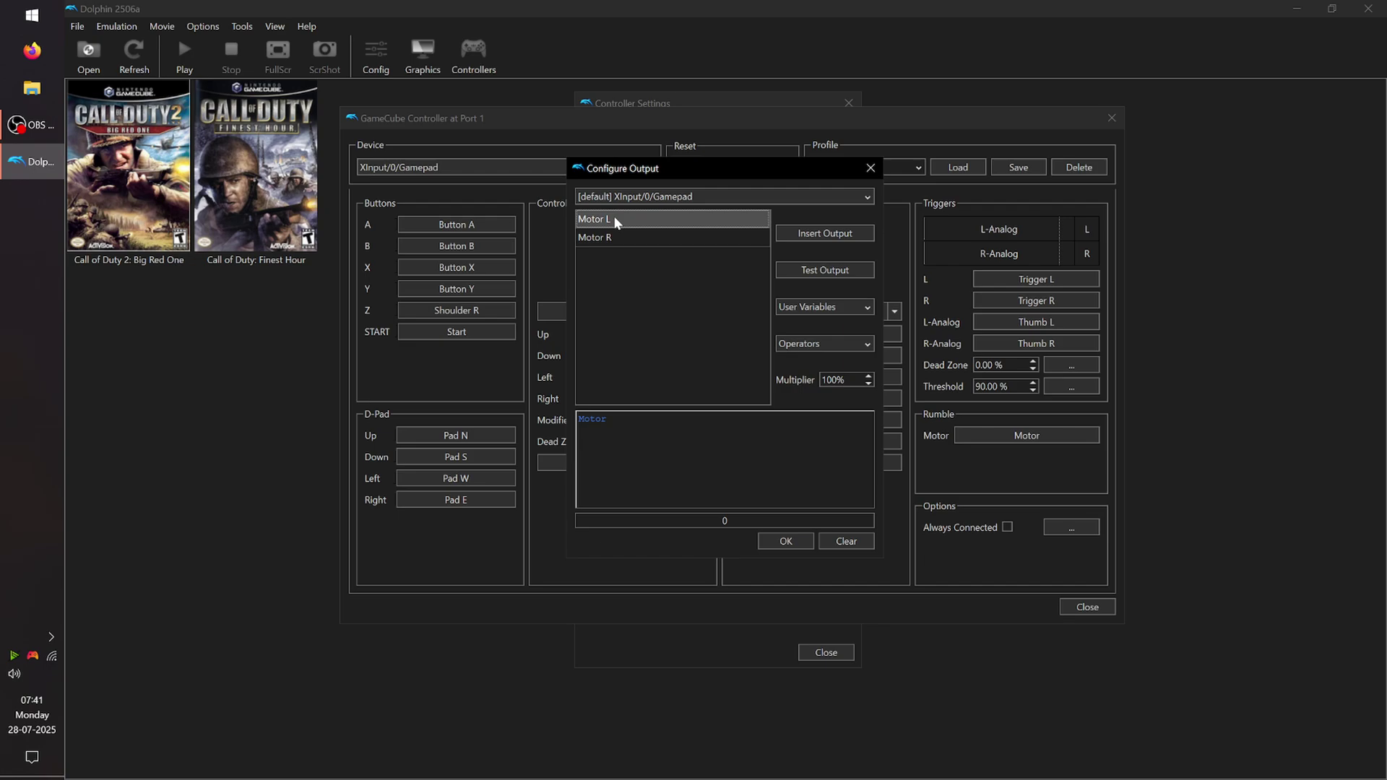
Append Motor L, the '| Or' operator and Motor R to the rumble expression.
{"action": "left_click", "coordinate": [825, 238]}
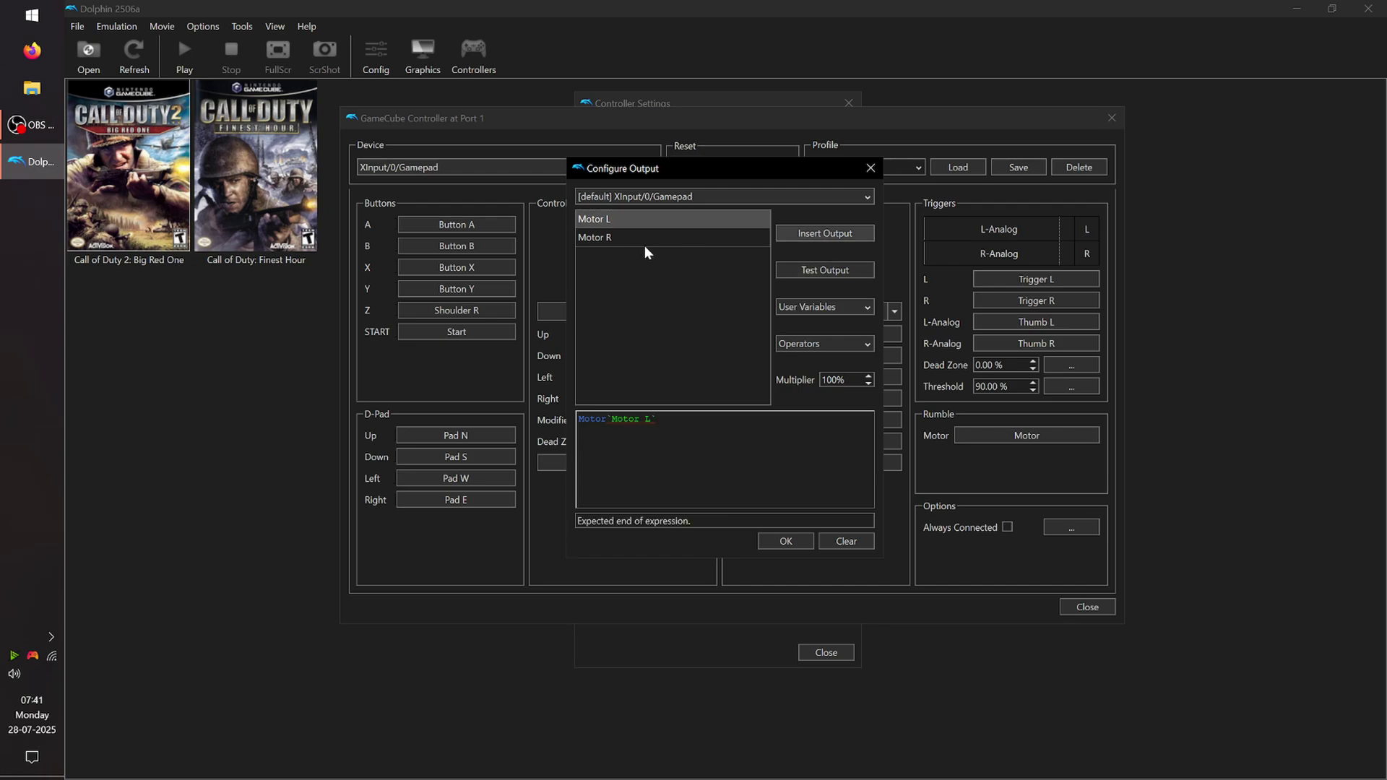
{"action": "left_click", "coordinate": [800, 345]}
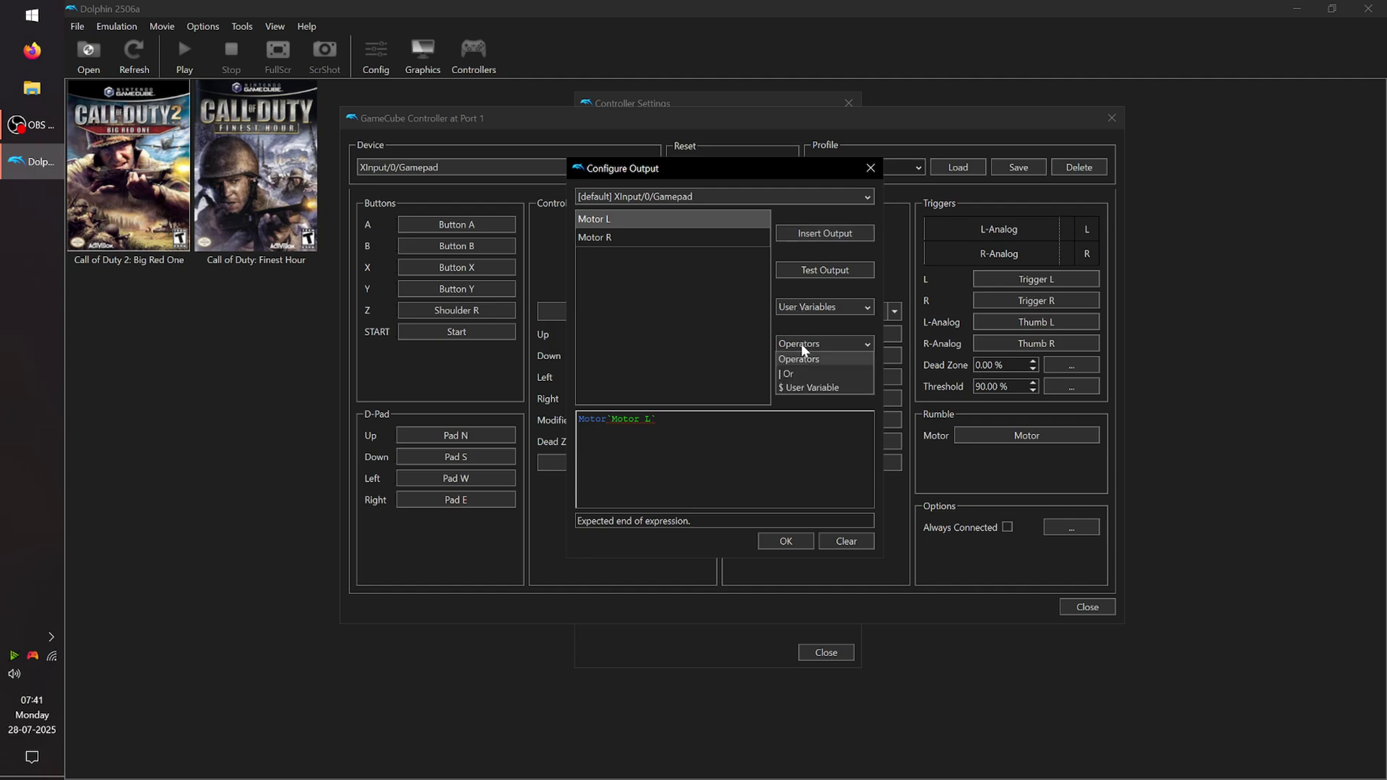
{"action": "left_click", "coordinate": [790, 375]}
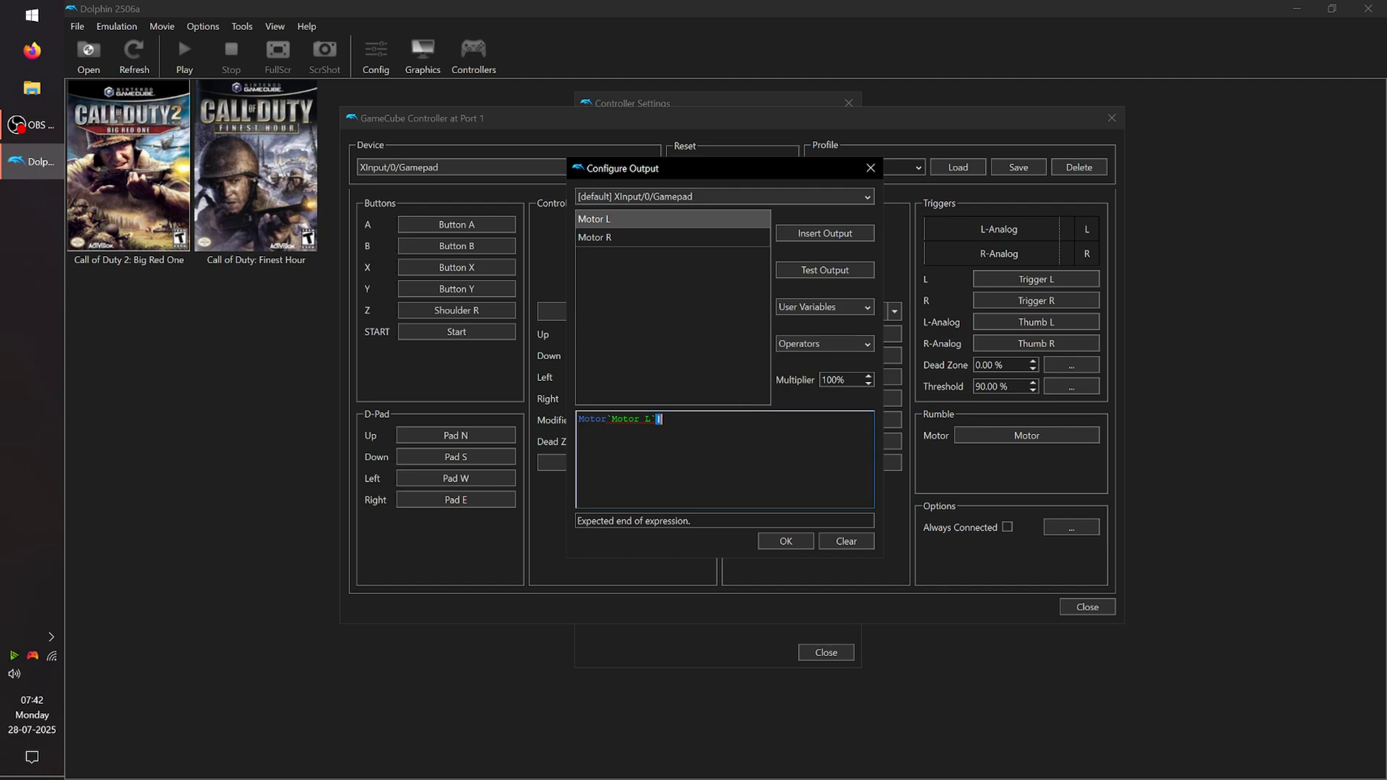
{"action": "key", "text": "Right"}
{"action": "left_click", "coordinate": [623, 239]}
{"action": "left_click", "coordinate": [836, 232]}
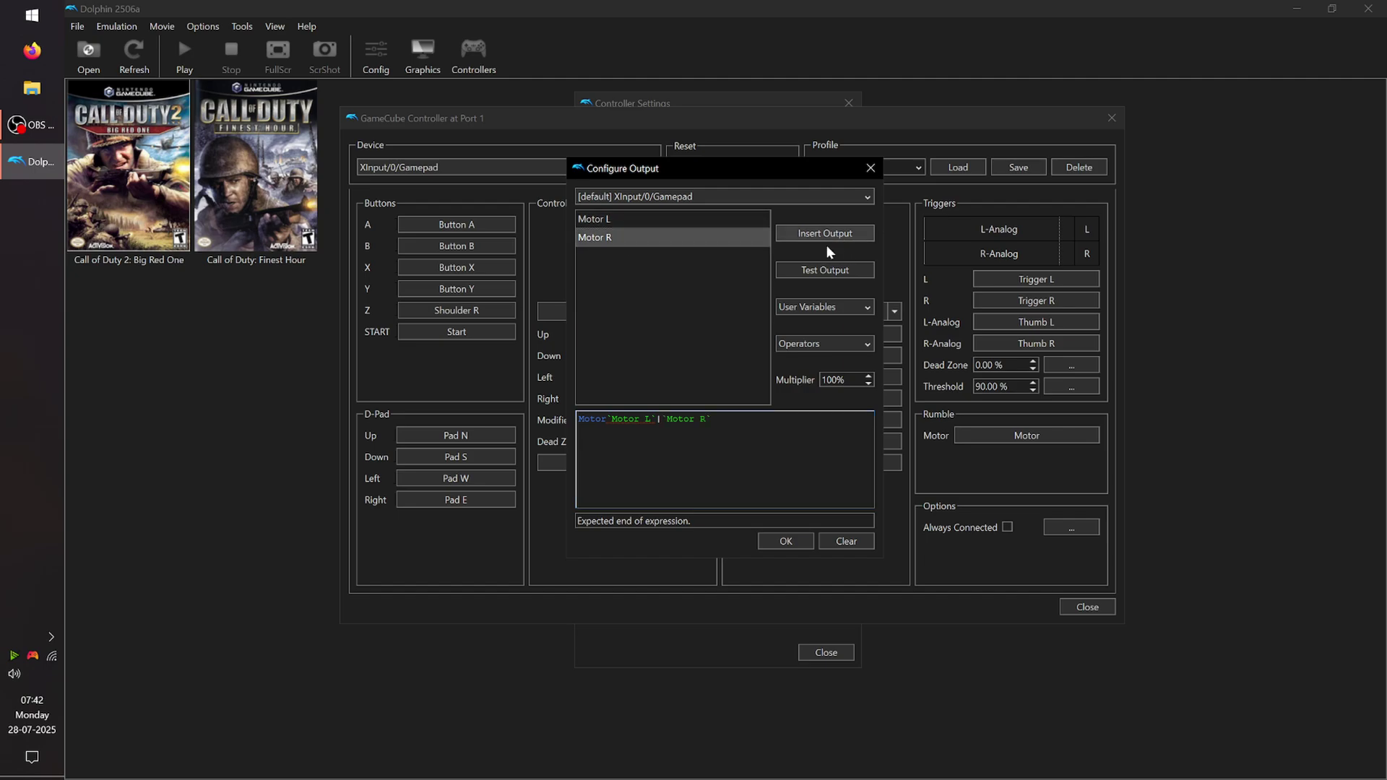
Test the combined expression, which reports 'Expected end of expression.'.
{"action": "left_click", "coordinate": [809, 270]}
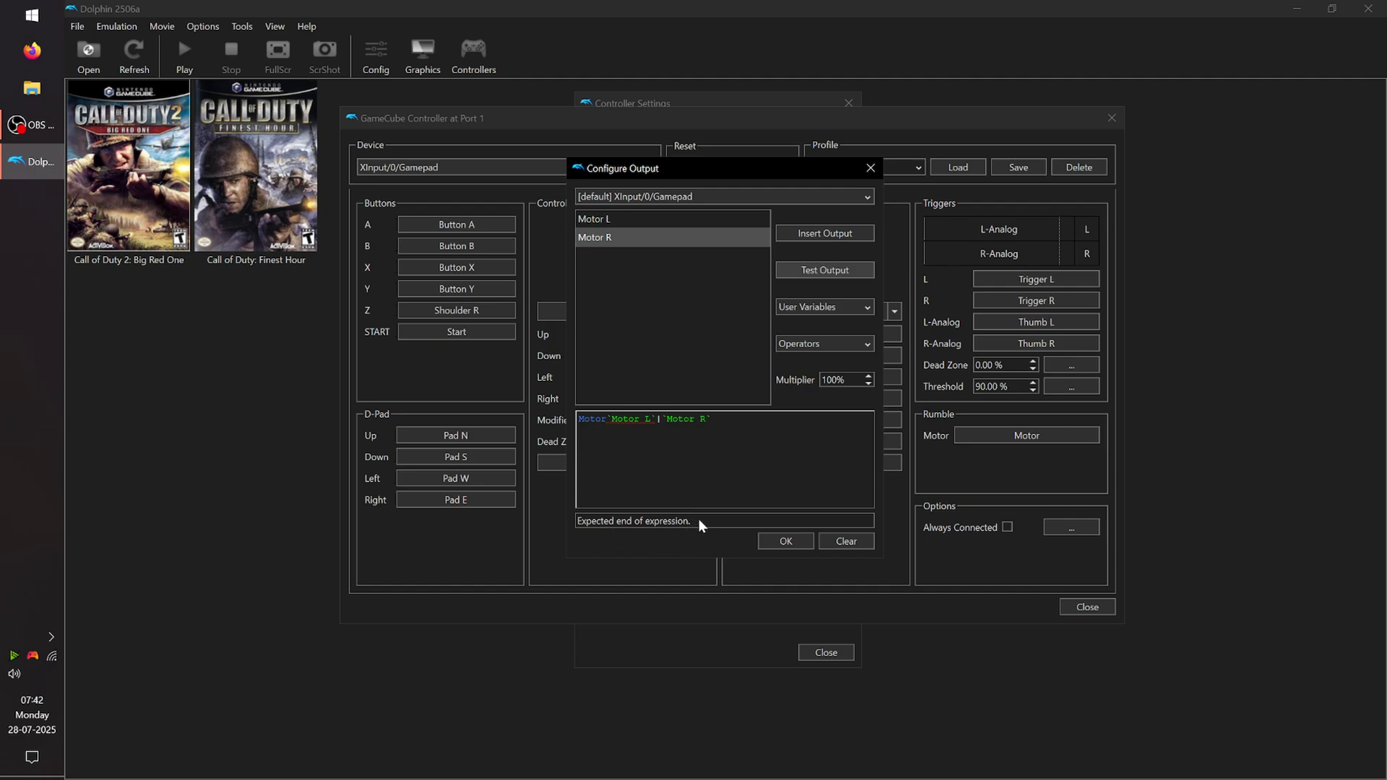
{"action": "left_click_drag", "start_coordinate": [693, 520], "coordinate": [578, 521]}
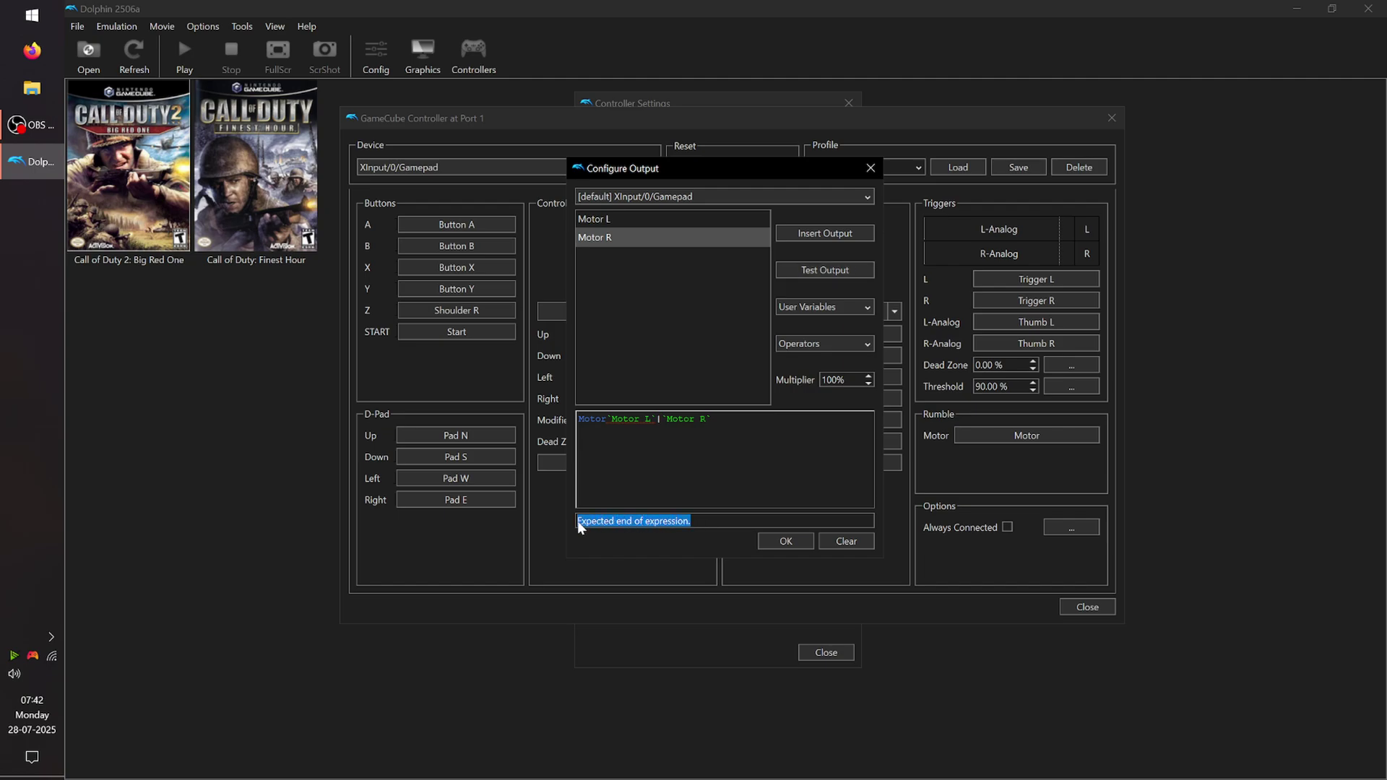
{"action": "left_click", "coordinate": [703, 521]}
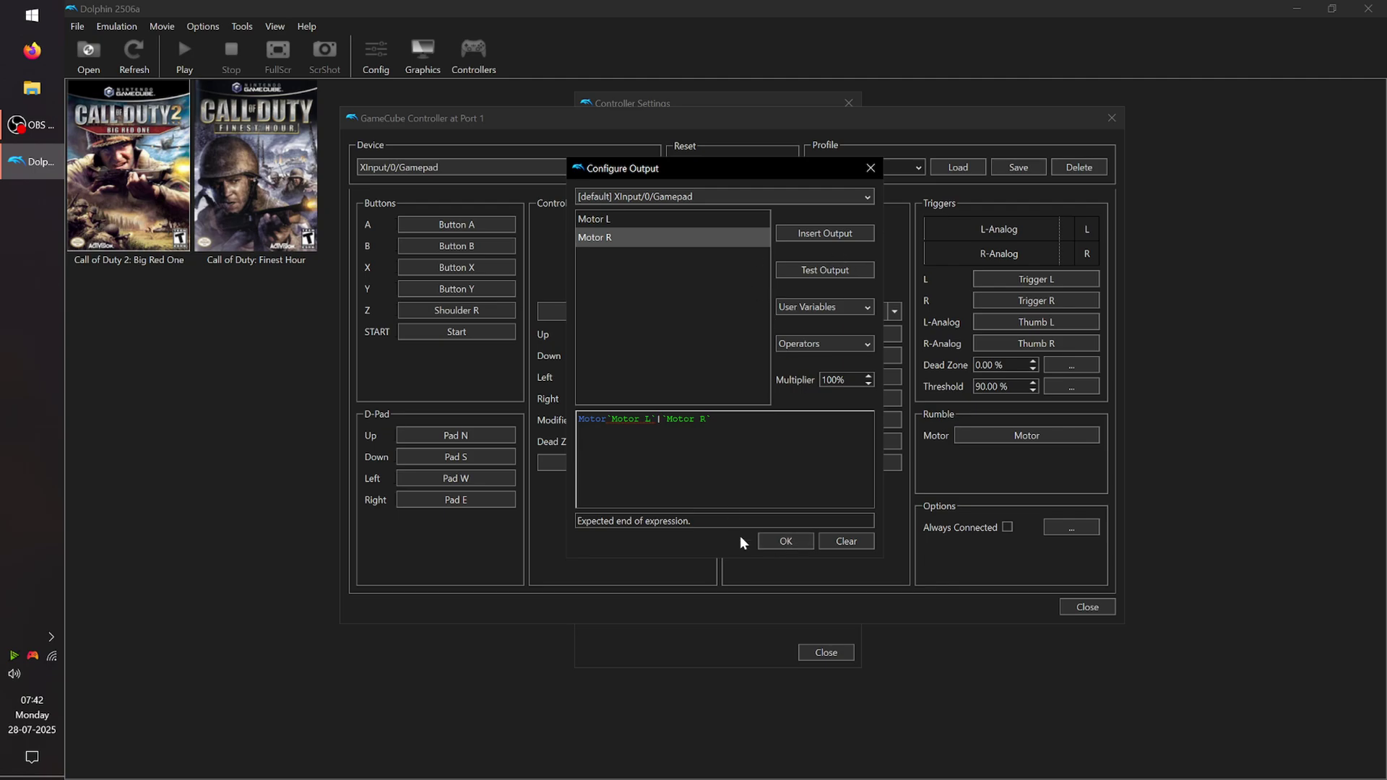
Dismiss the syntax error and strip the backticks, leaving MotorMotor L|Motor R.
{"action": "left_click", "coordinate": [778, 542]}
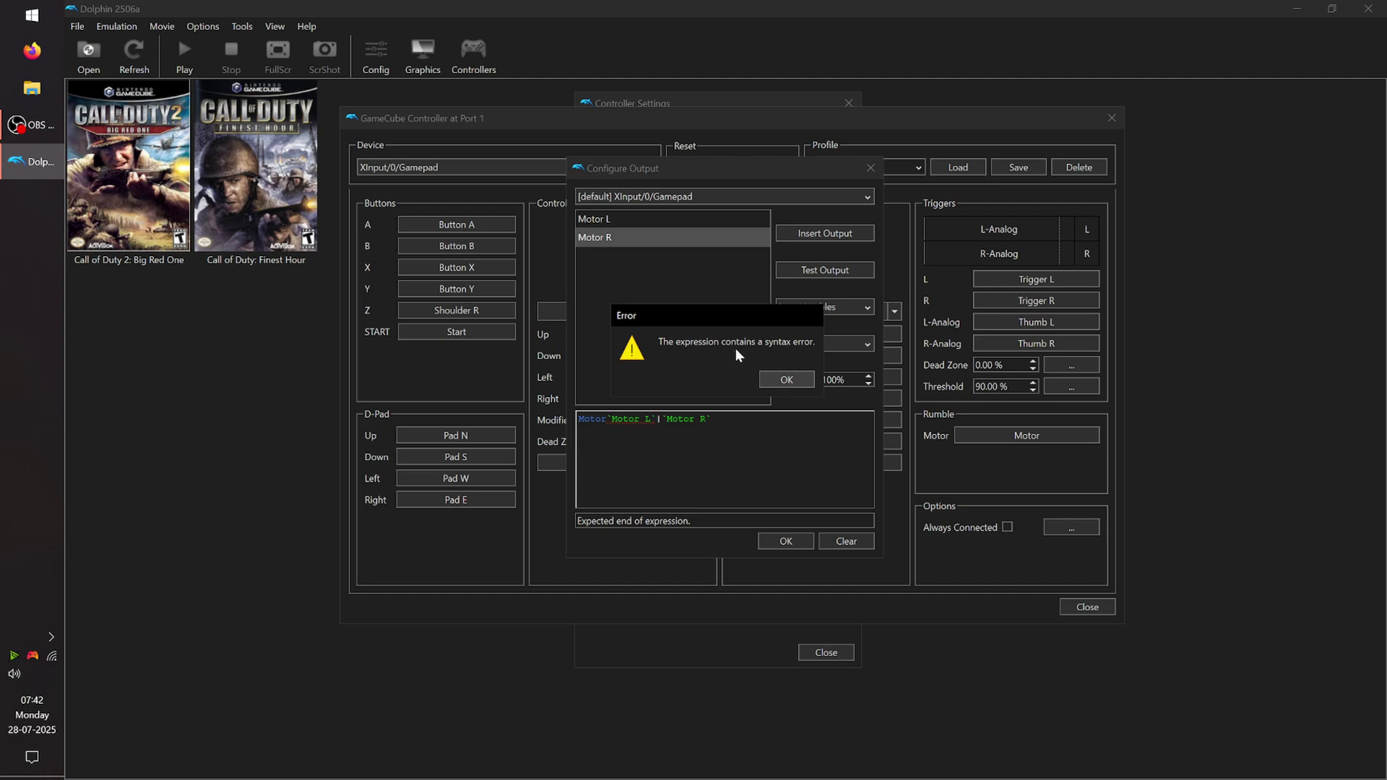
{"action": "left_click", "coordinate": [783, 383]}
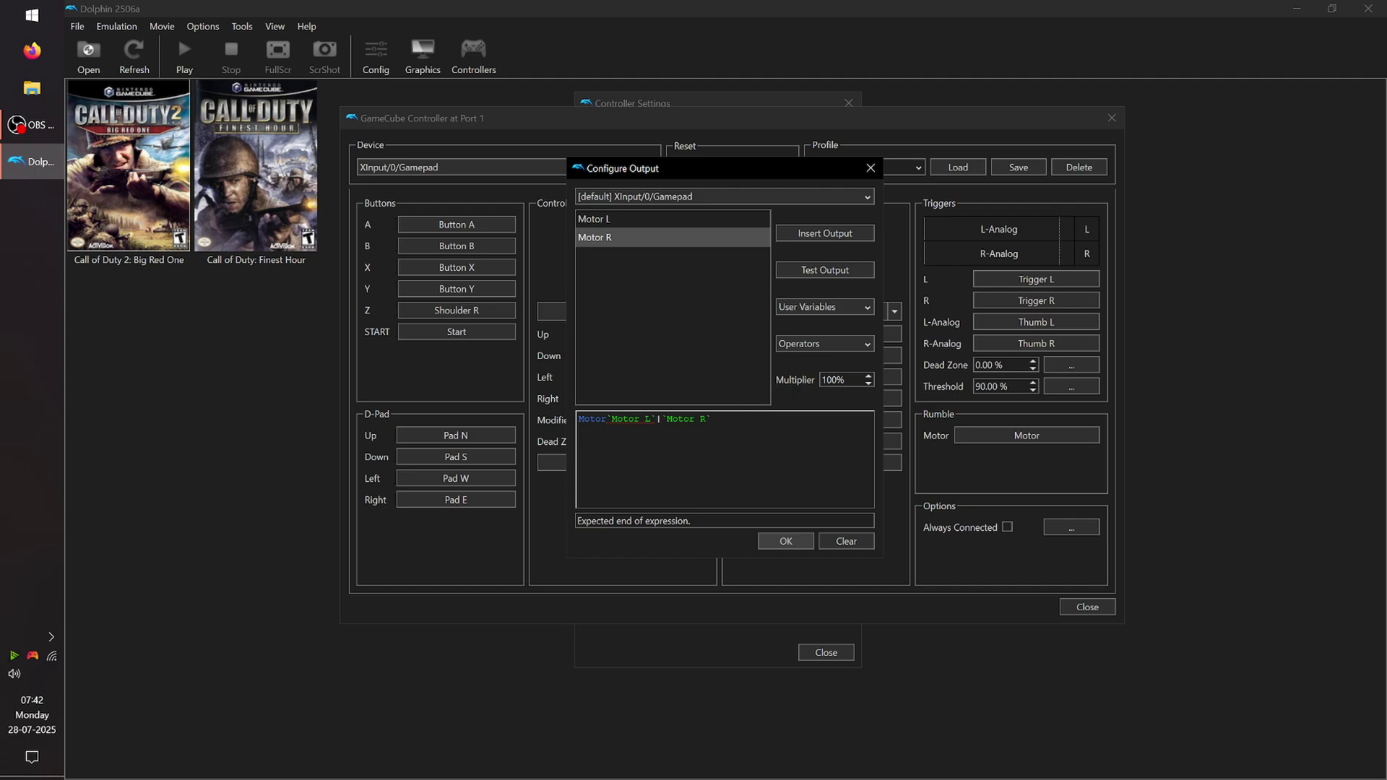
{"action": "left_click", "coordinate": [609, 419]}
{"action": "left_click_drag", "start_coordinate": [656, 419], "coordinate": [650, 419]}
{"action": "double_click", "coordinate": [593, 419]}
{"action": "left_click", "coordinate": [607, 419]}
{"action": "key", "text": "BackSpace"}
{"action": "left_click", "coordinate": [662, 419]}
{"action": "key", "text": "BackSpace"}
{"action": "key", "text": "BackSpace"}
{"action": "left_click", "coordinate": [611, 419]}
{"action": "key", "text": "BackSpace"}
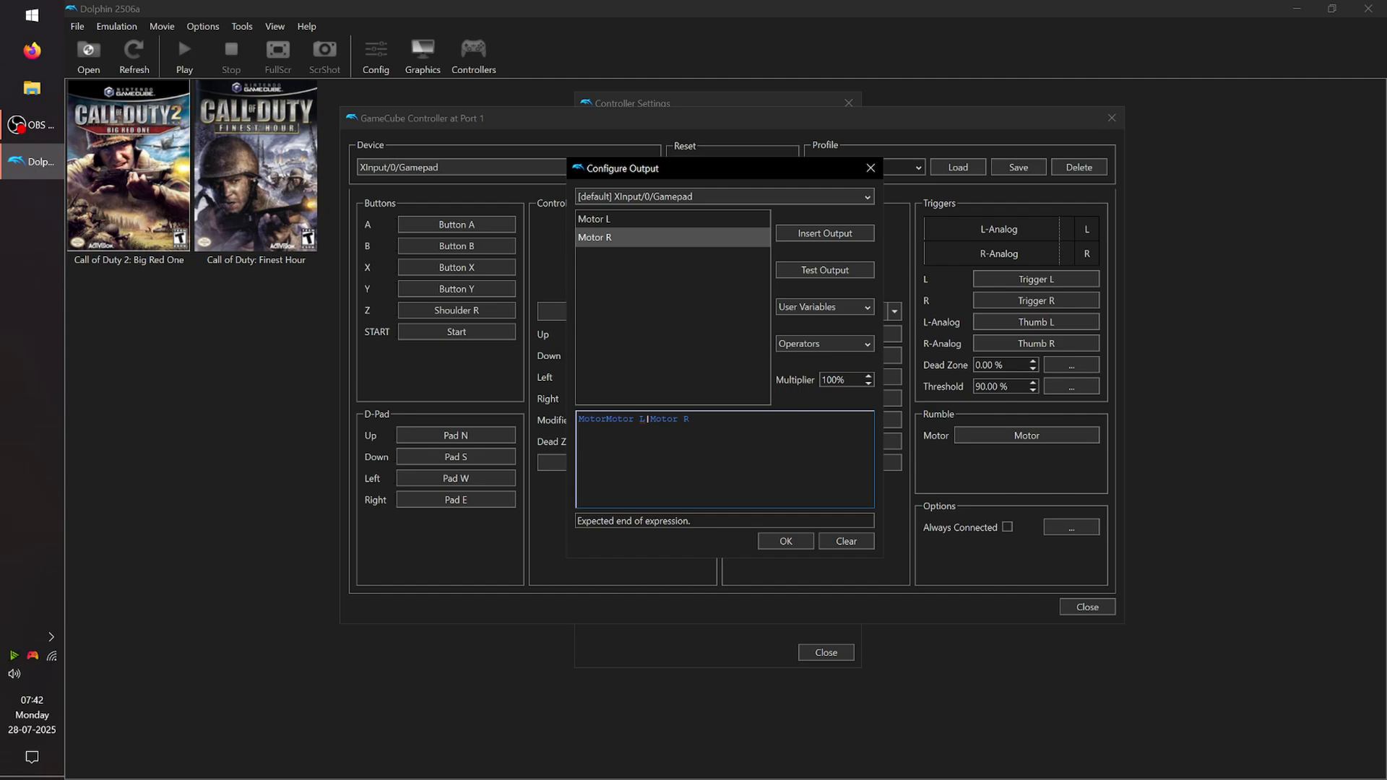
Retry OK, dismiss the syntax error again, and select Motor L then Motor R in the output list.
{"action": "left_click", "coordinate": [784, 541]}
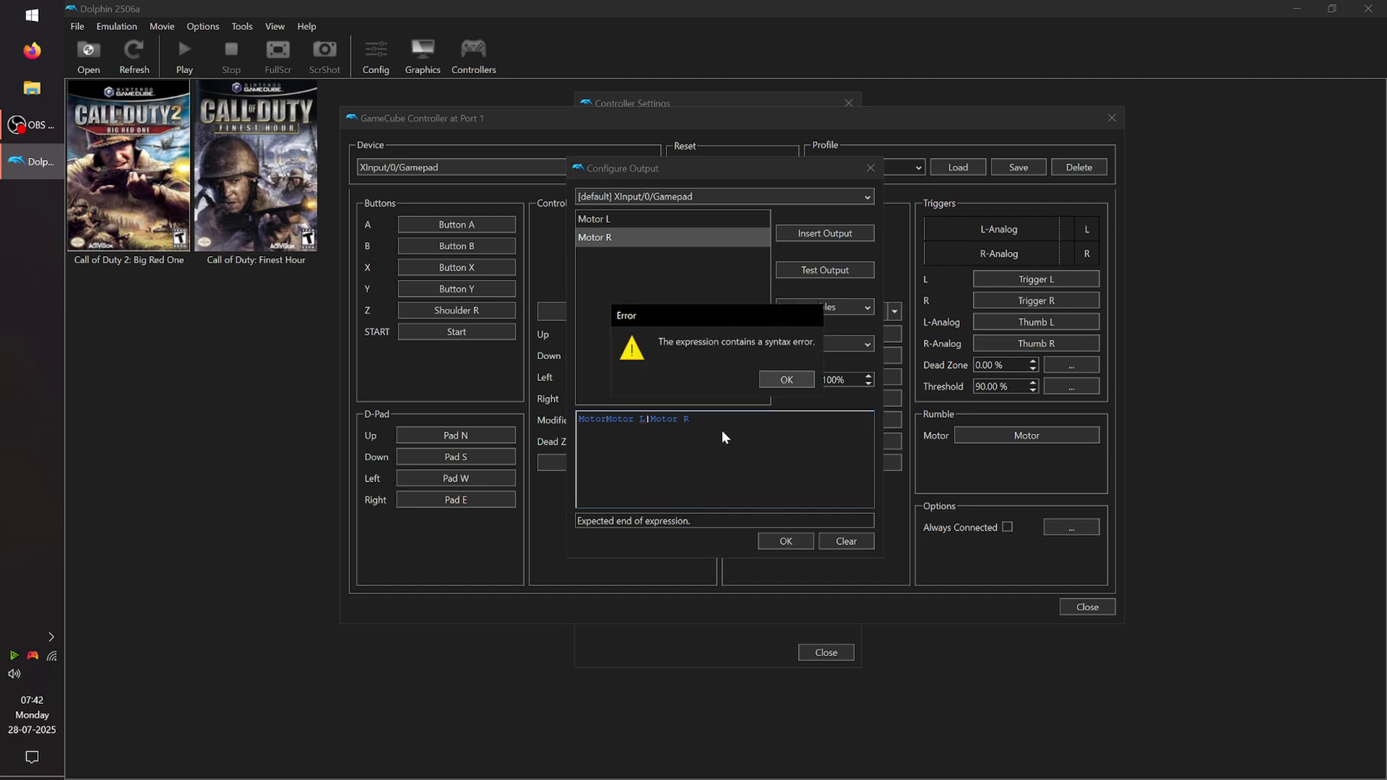
{"action": "left_click", "coordinate": [778, 380]}
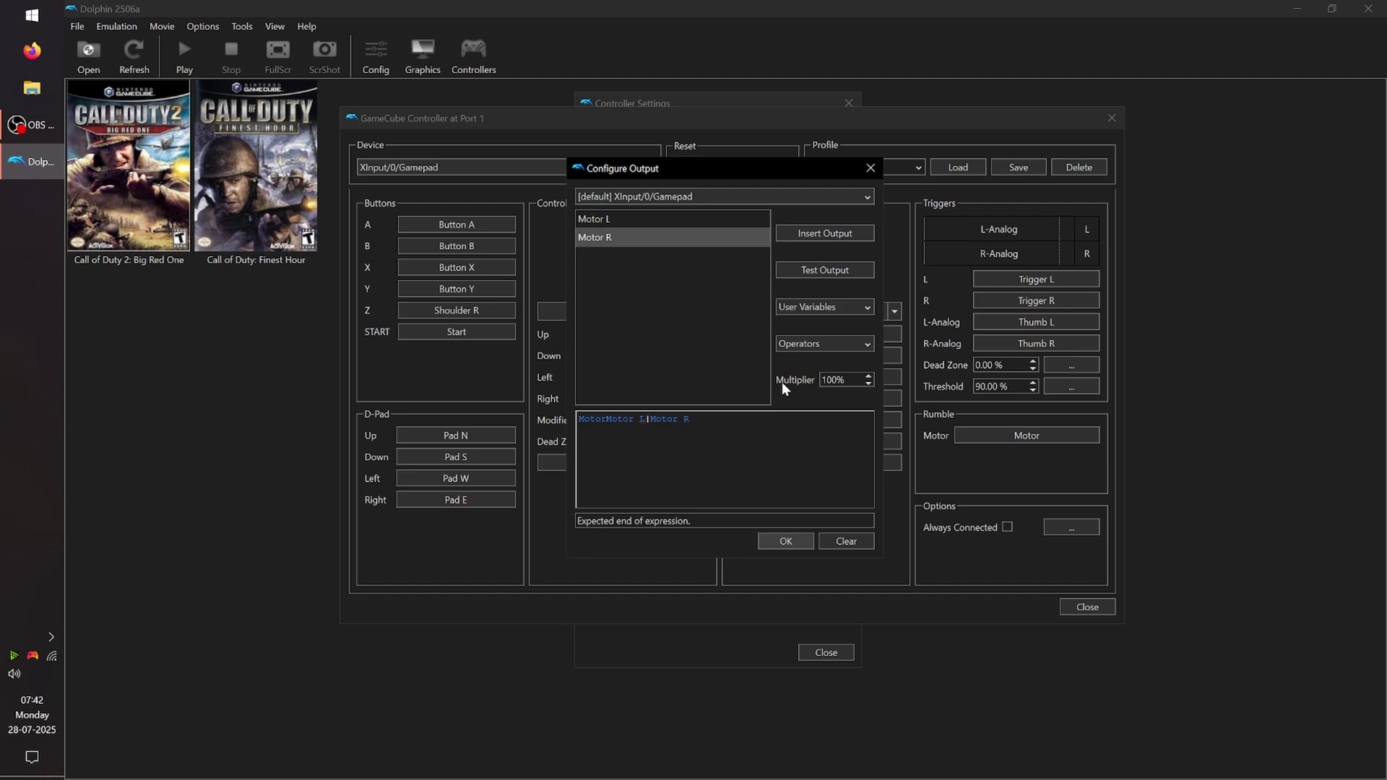
{"action": "left_click", "coordinate": [622, 220]}
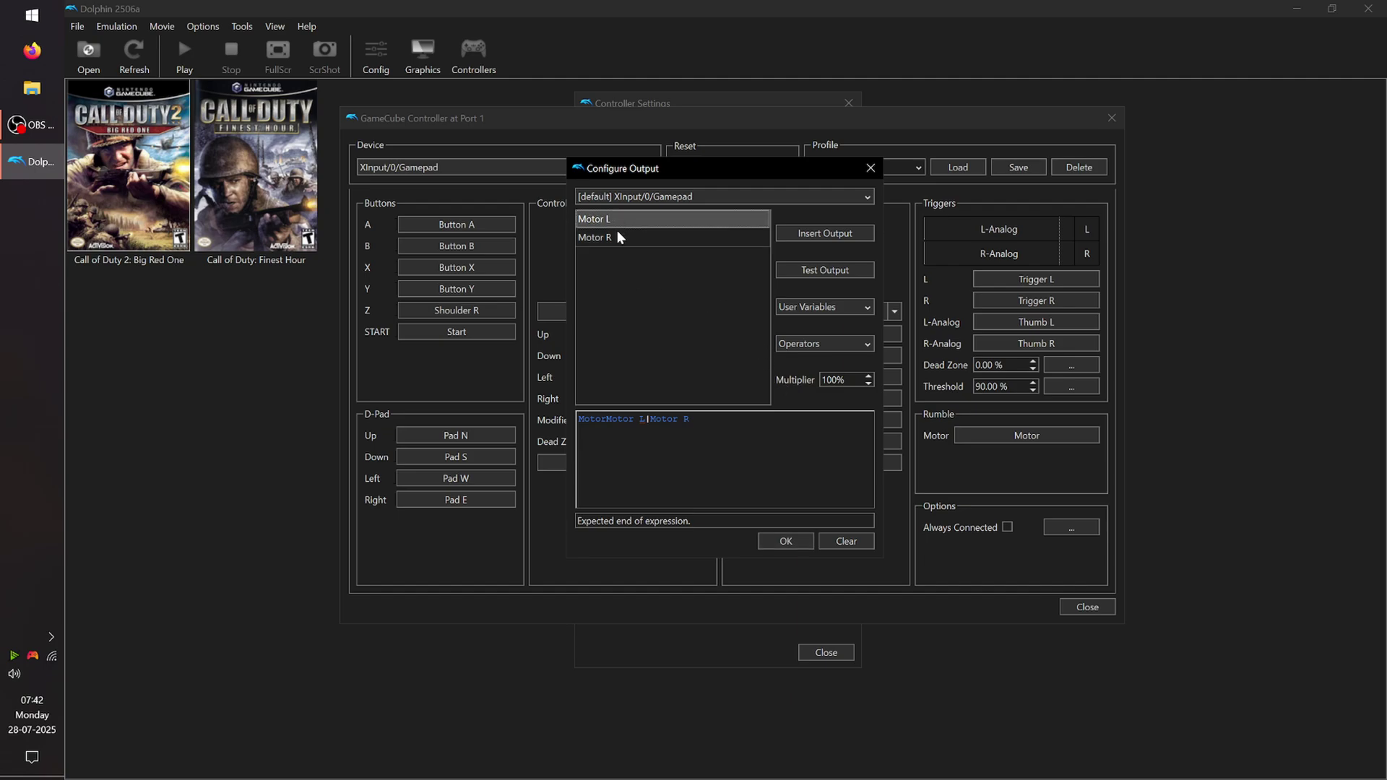
{"action": "left_click", "coordinate": [615, 237]}
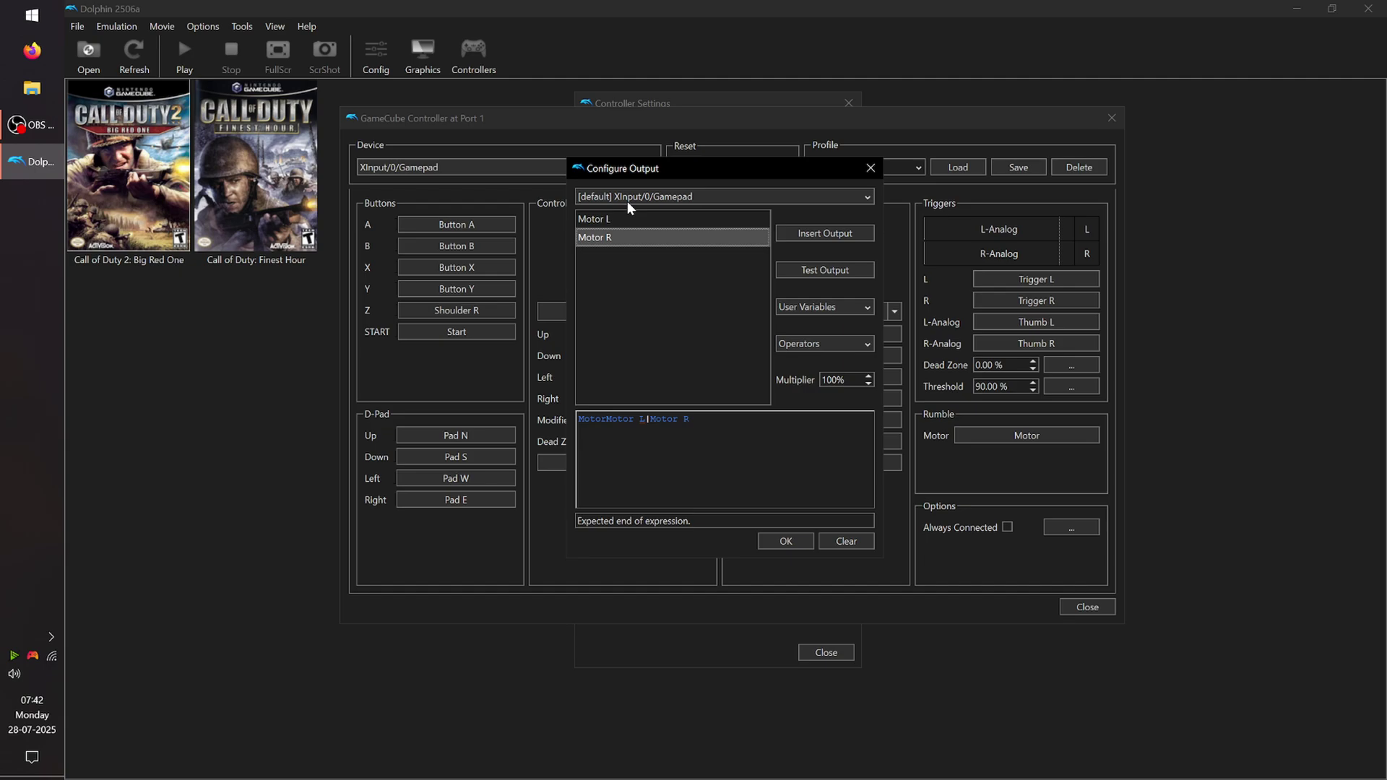
Close the output configuration without saving, reopen it, and clear the old Motor expression.
{"action": "left_click", "coordinate": [870, 169]}
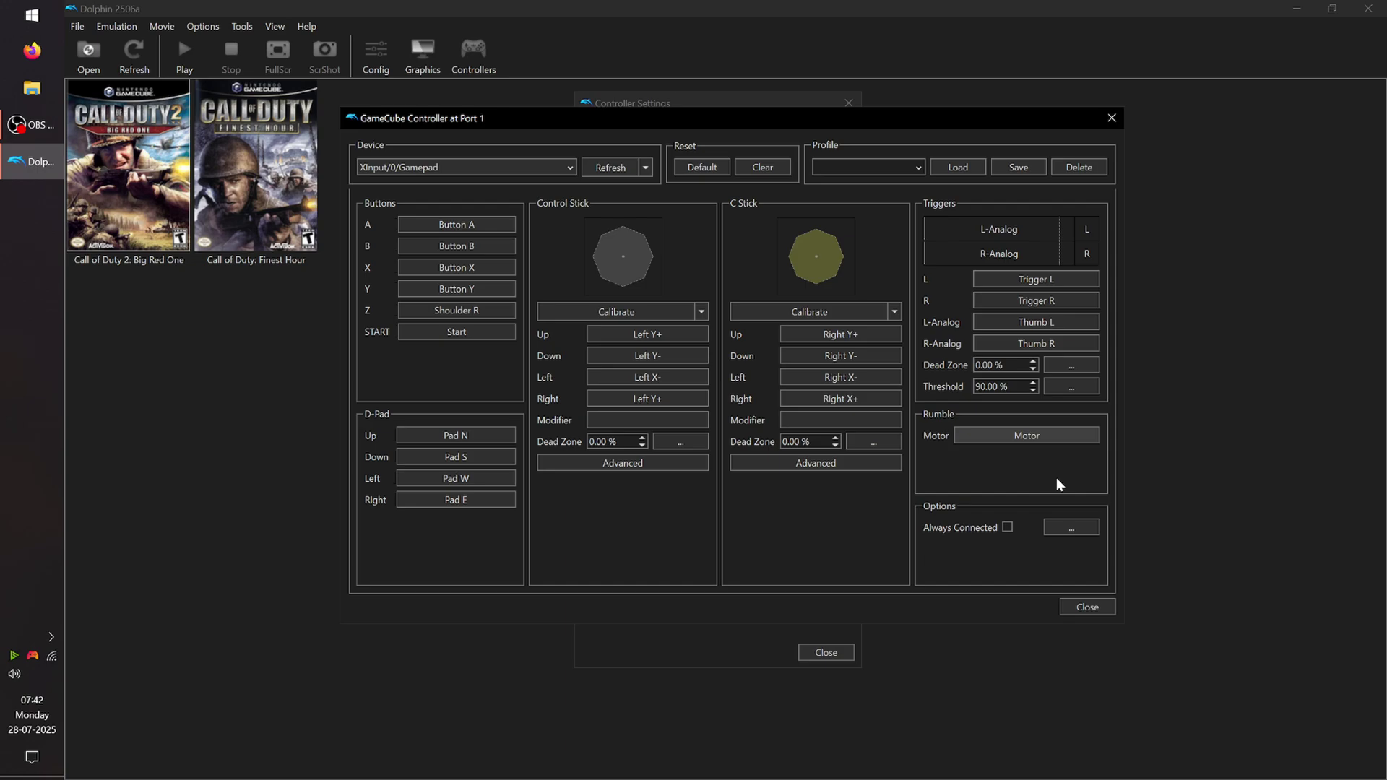
{"action": "left_click", "coordinate": [1047, 438]}
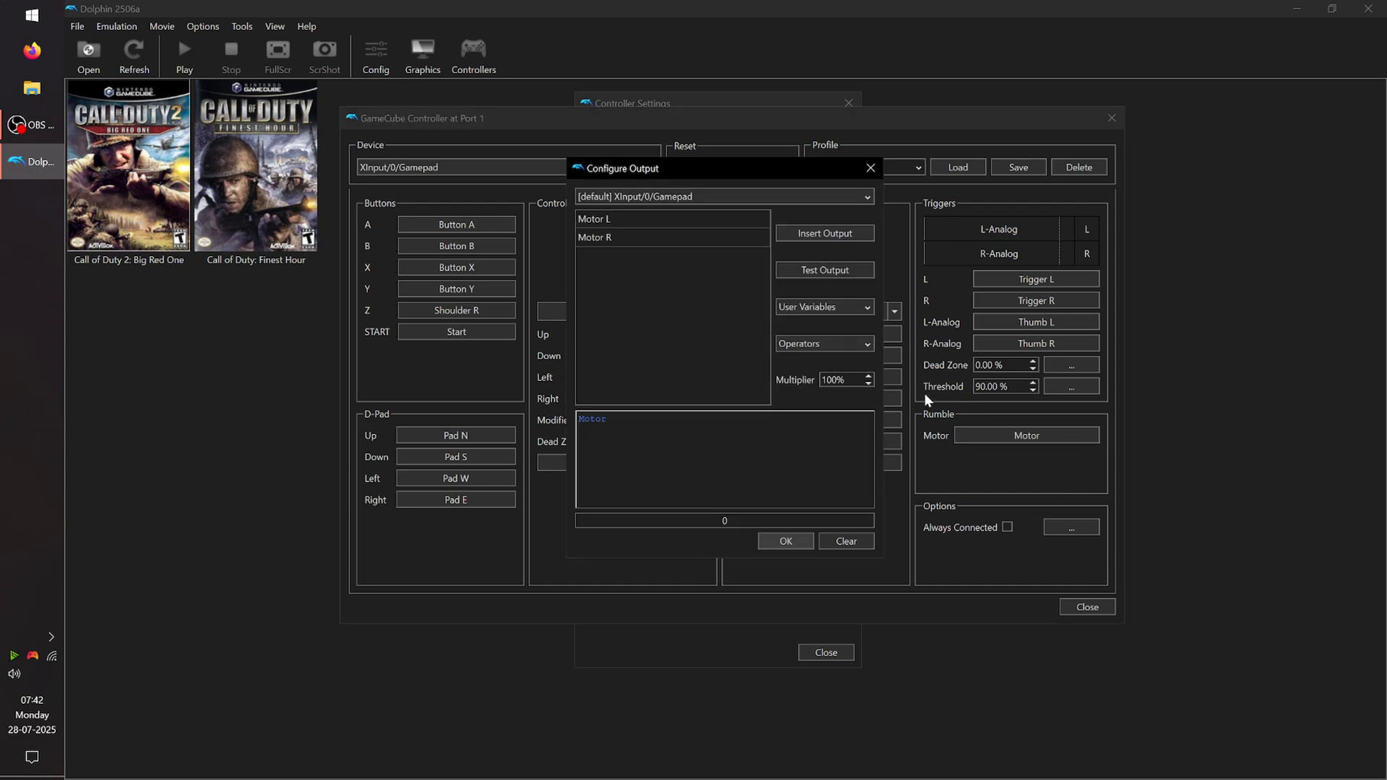
{"action": "left_click", "coordinate": [652, 218]}
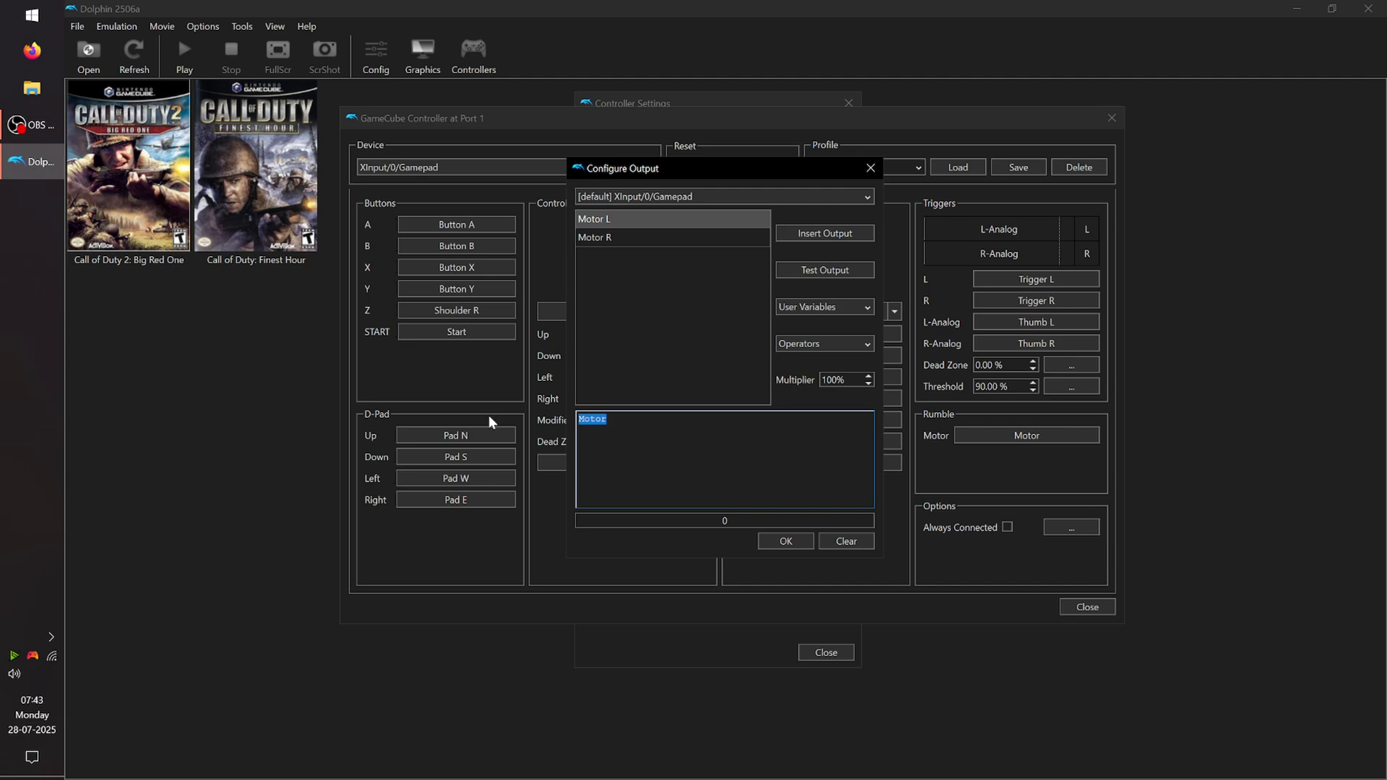
{"action": "key", "text": "BackSpace"}
Insert Motor L, the '| Or' operator and Motor R to form `Motor L`|`Motor R`.
{"action": "left_click", "coordinate": [813, 234]}
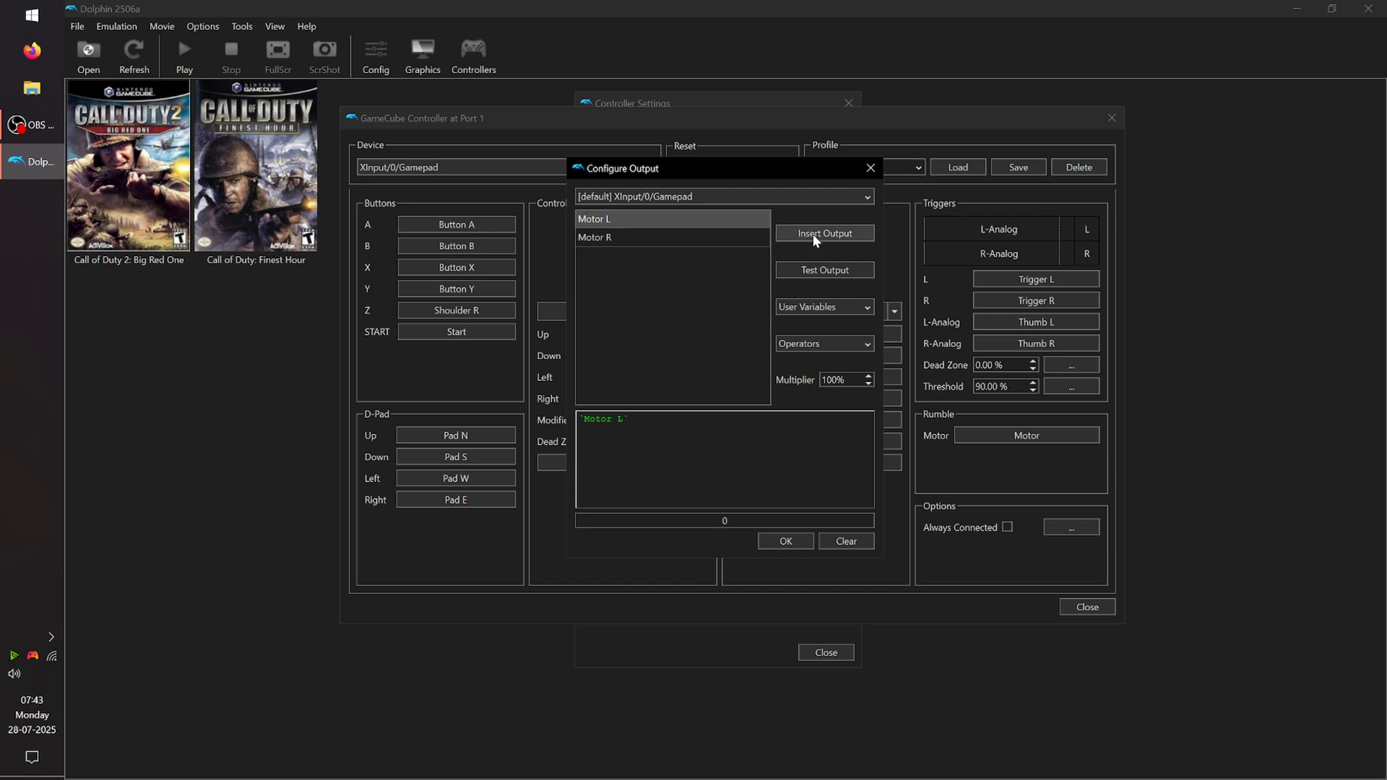
{"action": "left_click", "coordinate": [799, 343]}
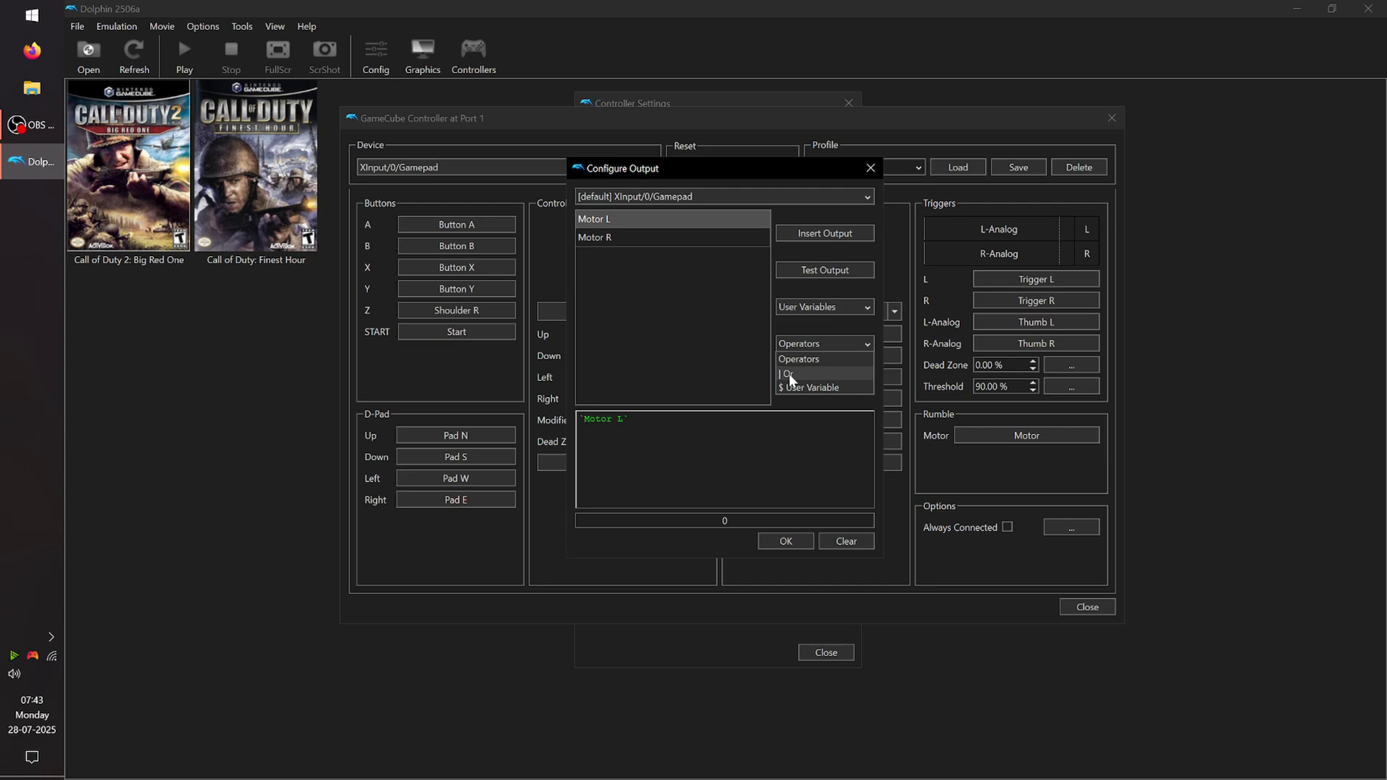
{"action": "left_click", "coordinate": [789, 374]}
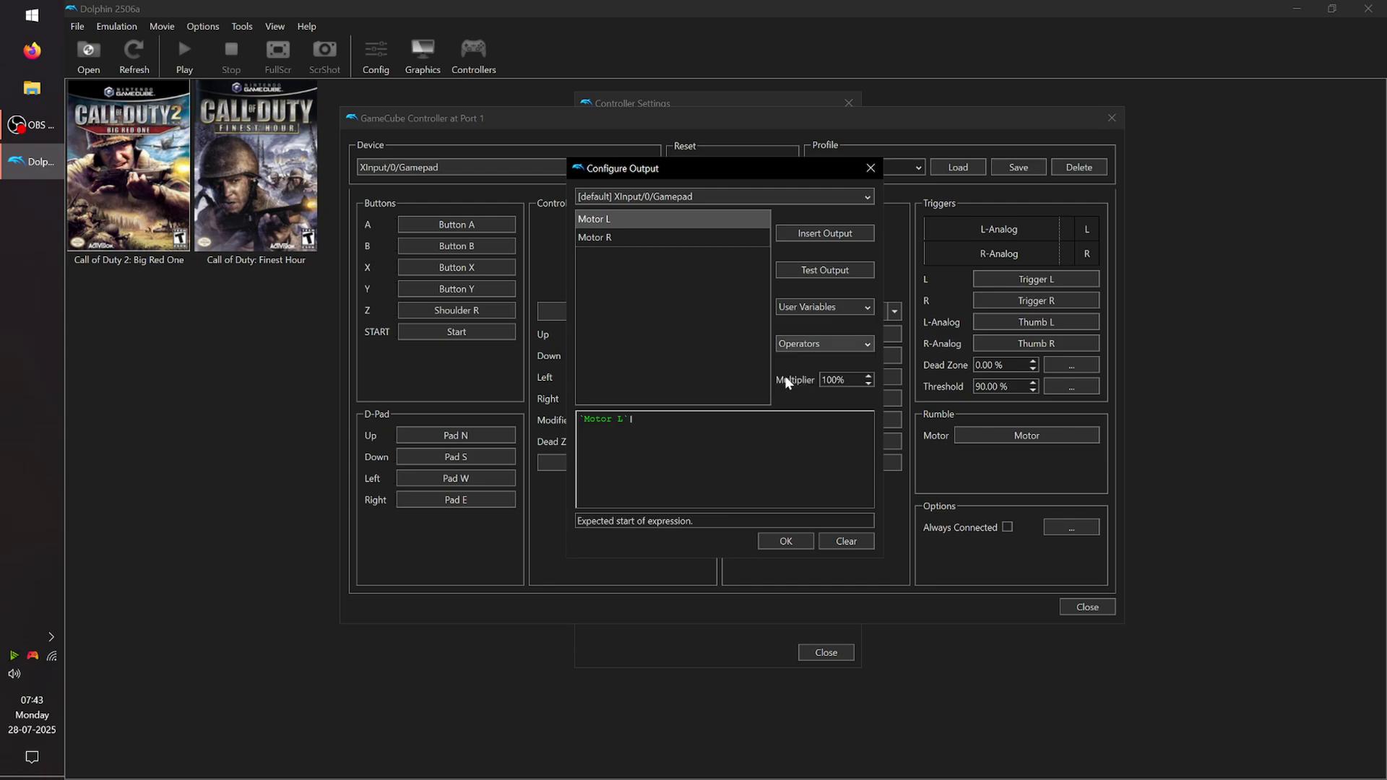
{"action": "left_click", "coordinate": [616, 240]}
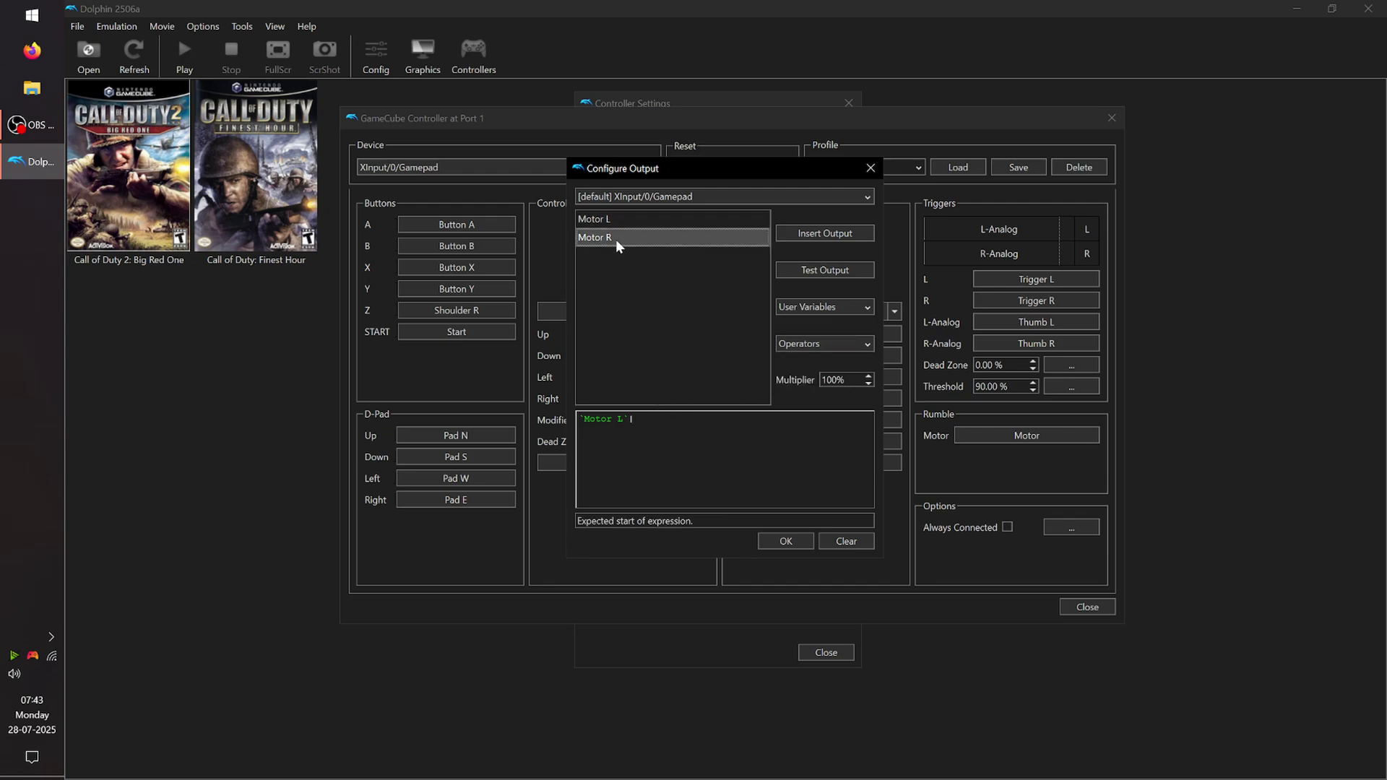
{"action": "left_click", "coordinate": [830, 236]}
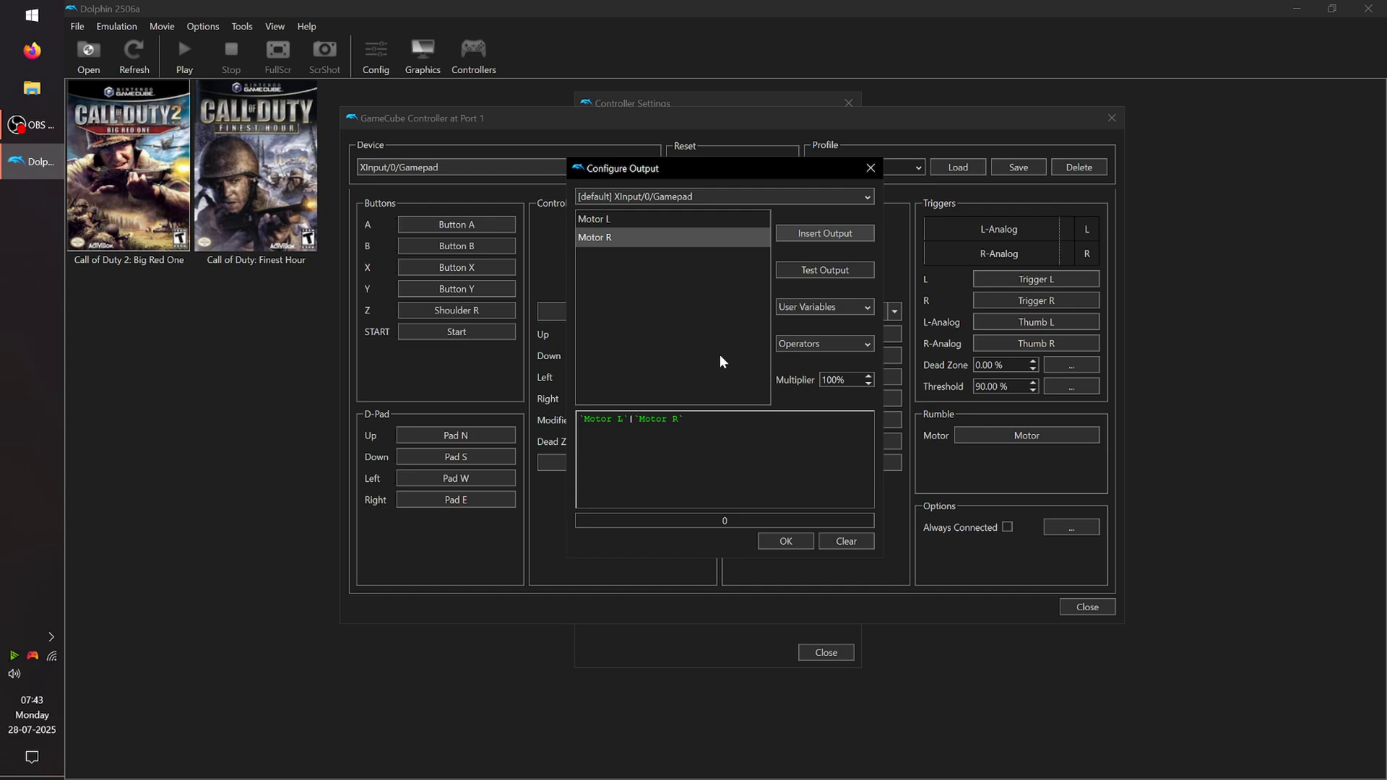
Test the combined Motor L|Motor R rumble output several times.
{"action": "left_click", "coordinate": [815, 279]}
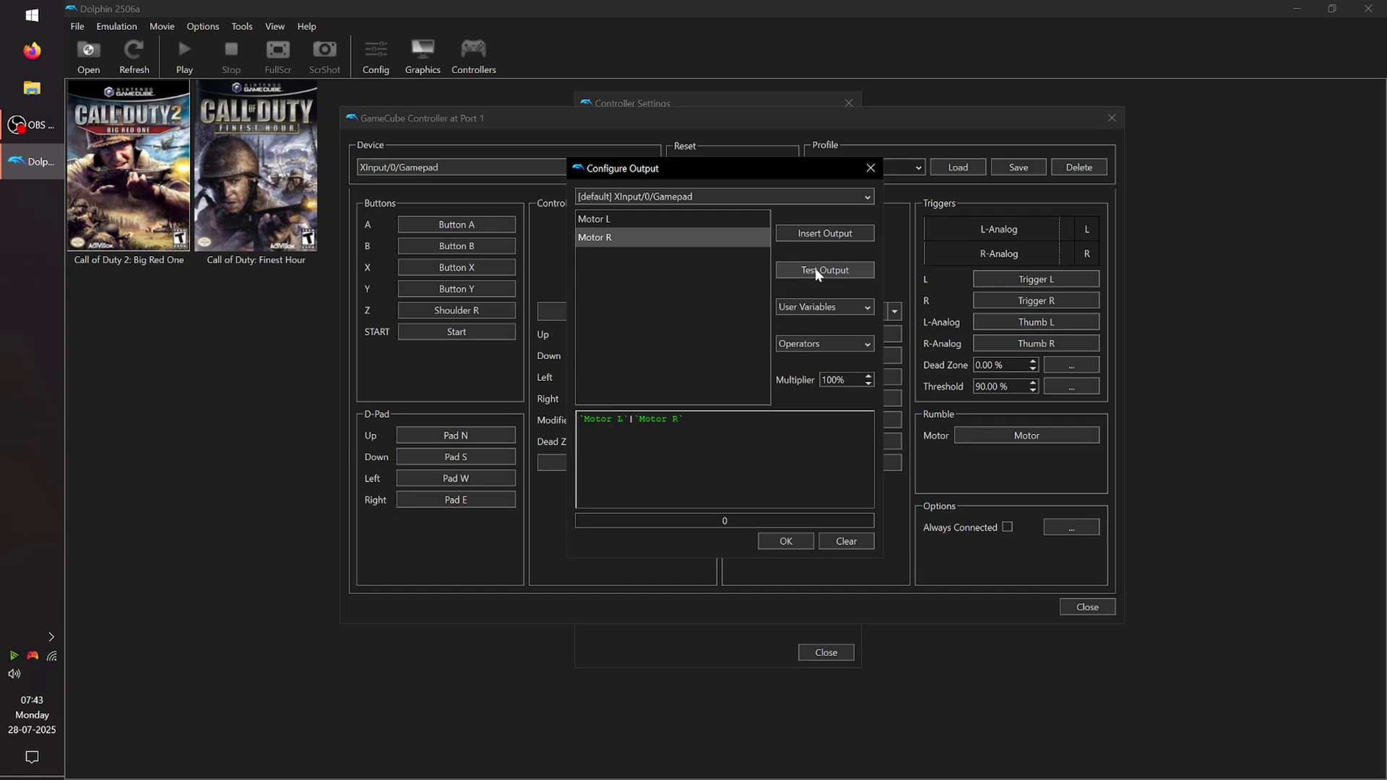
{"action": "left_click", "coordinate": [818, 272]}
{"action": "left_click", "coordinate": [818, 270]}
{"action": "left_click", "coordinate": [830, 270]}
Keep the multiplier at 100% and accept the Motor L|Motor R rumble expression.
{"action": "left_click", "coordinate": [867, 376]}
{"action": "key", "text": "BackSpace"}
{"action": "type", "text": "1"}
{"action": "key", "text": "BackSpace"}
{"action": "key", "text": "BackSpace"}
{"action": "type", "text": "00"}
{"action": "left_click", "coordinate": [787, 543]}
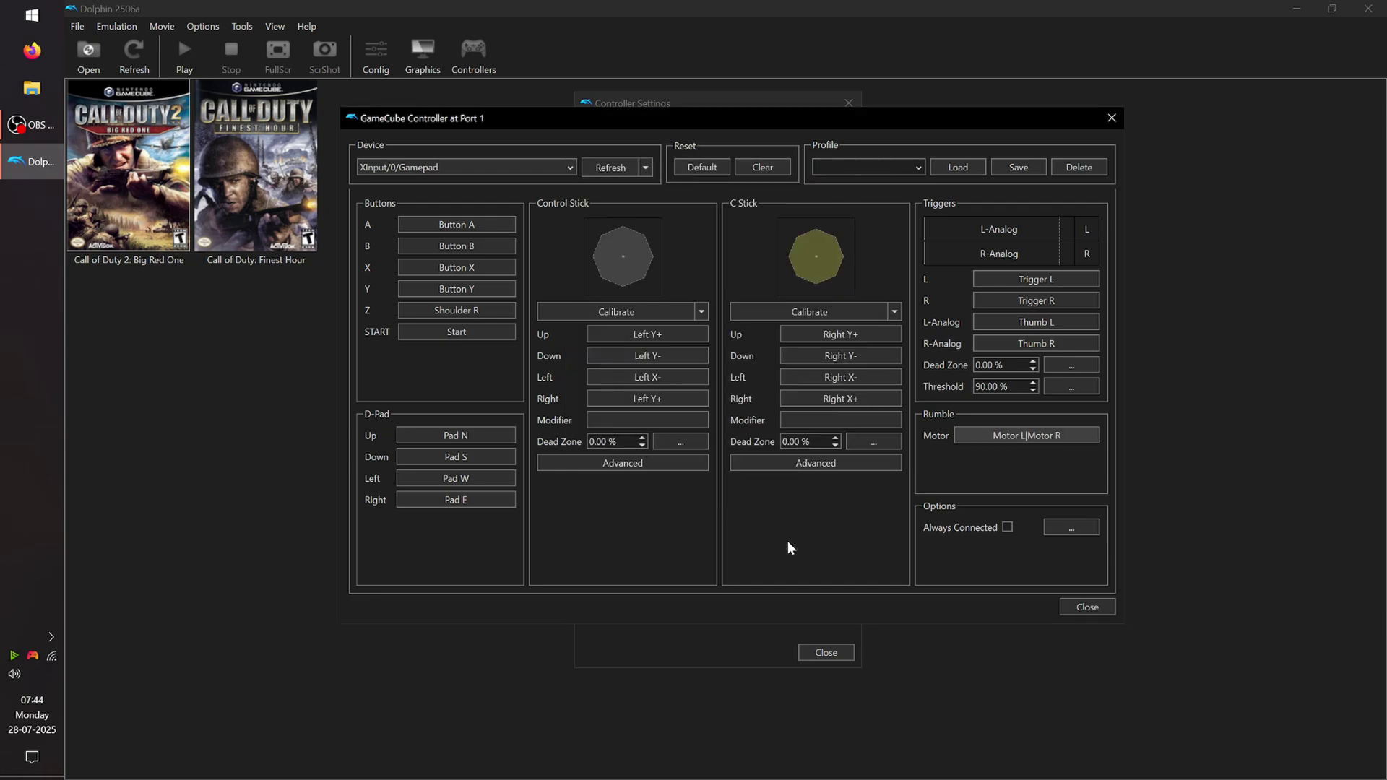
{"action": "left_click", "coordinate": [1082, 609]}
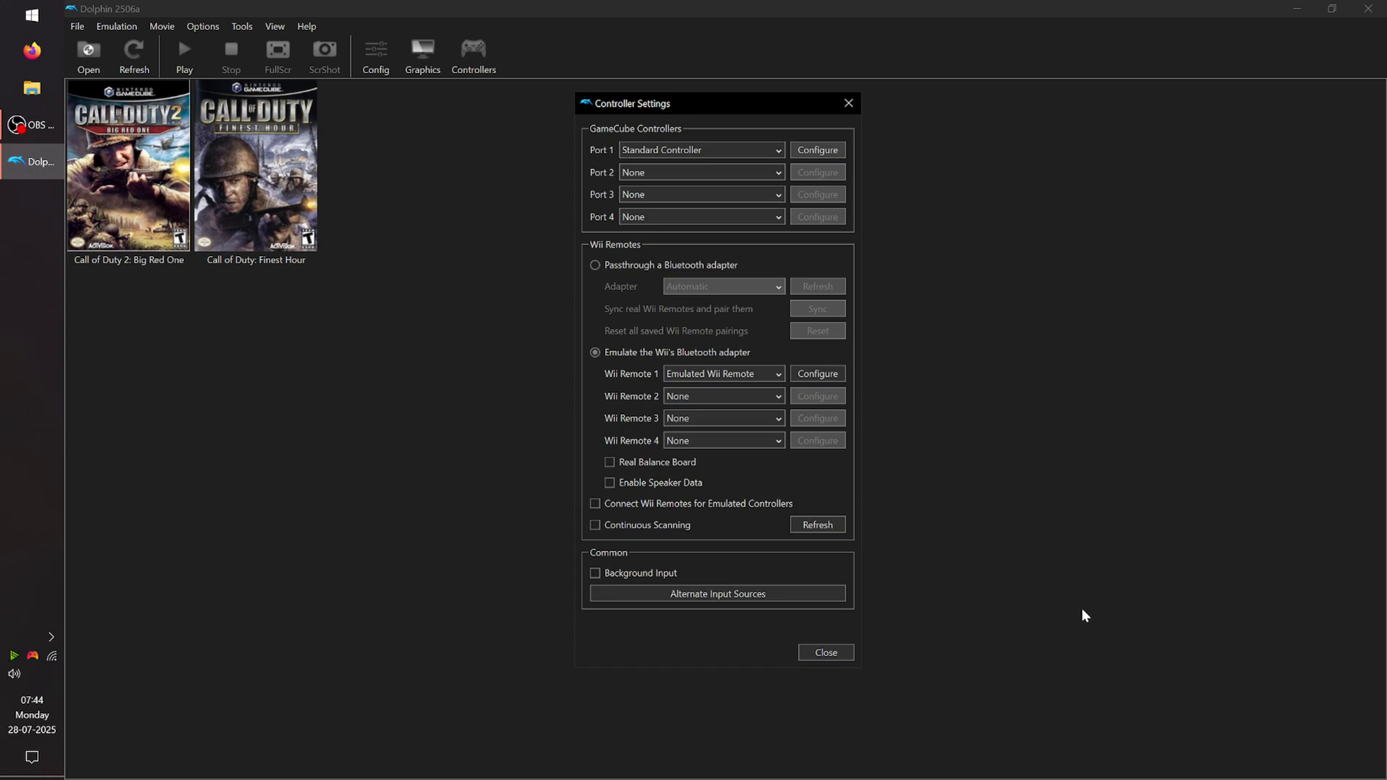
{"action": "left_click", "coordinate": [848, 104]}
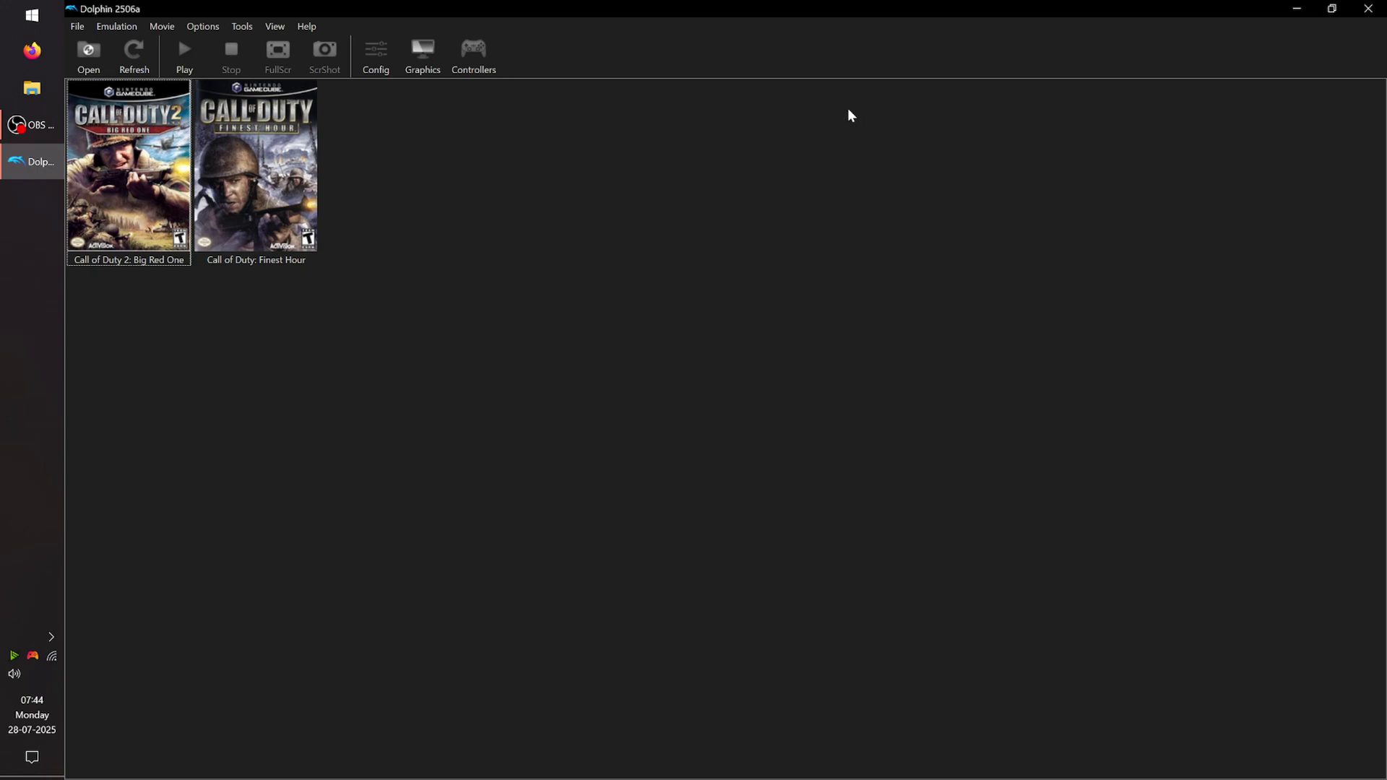
{"action": "left_click", "coordinate": [489, 67]}
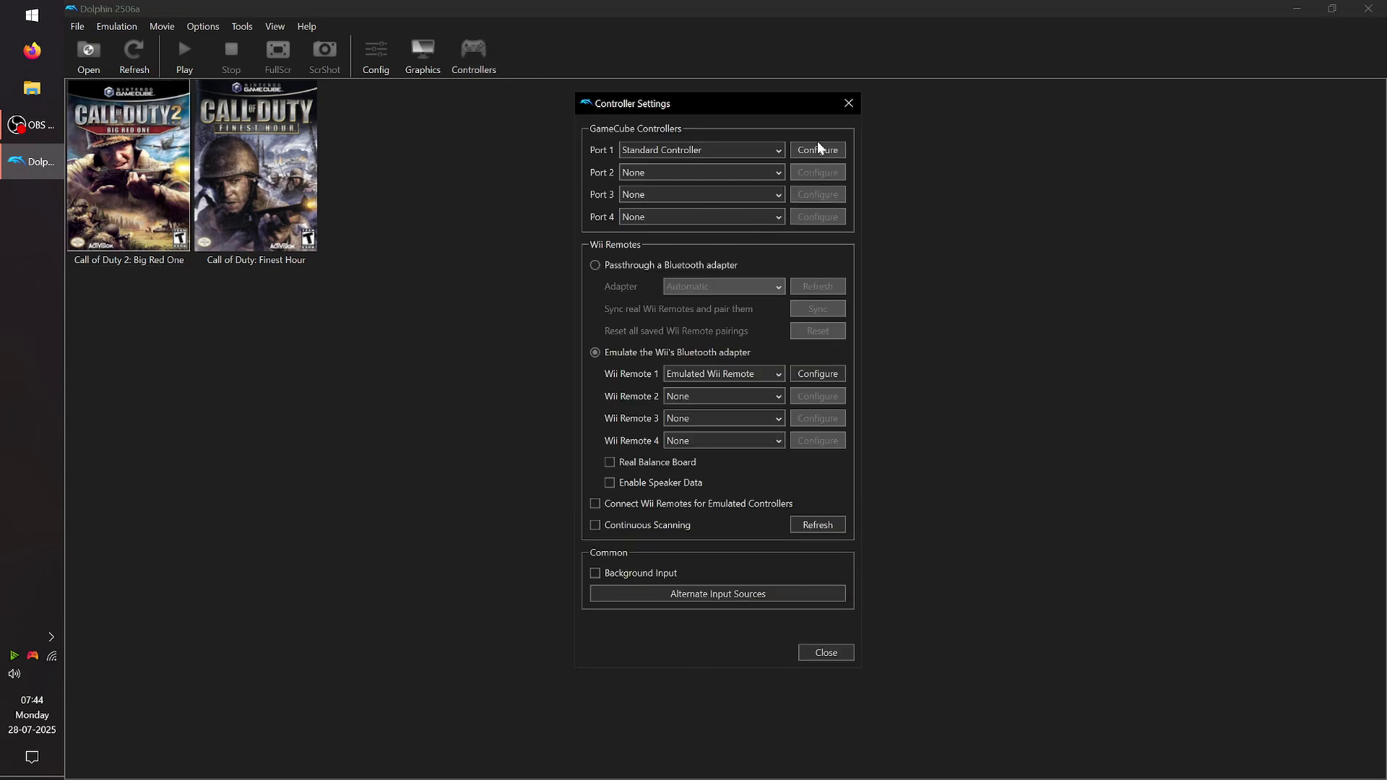
{"action": "left_click", "coordinate": [818, 150]}
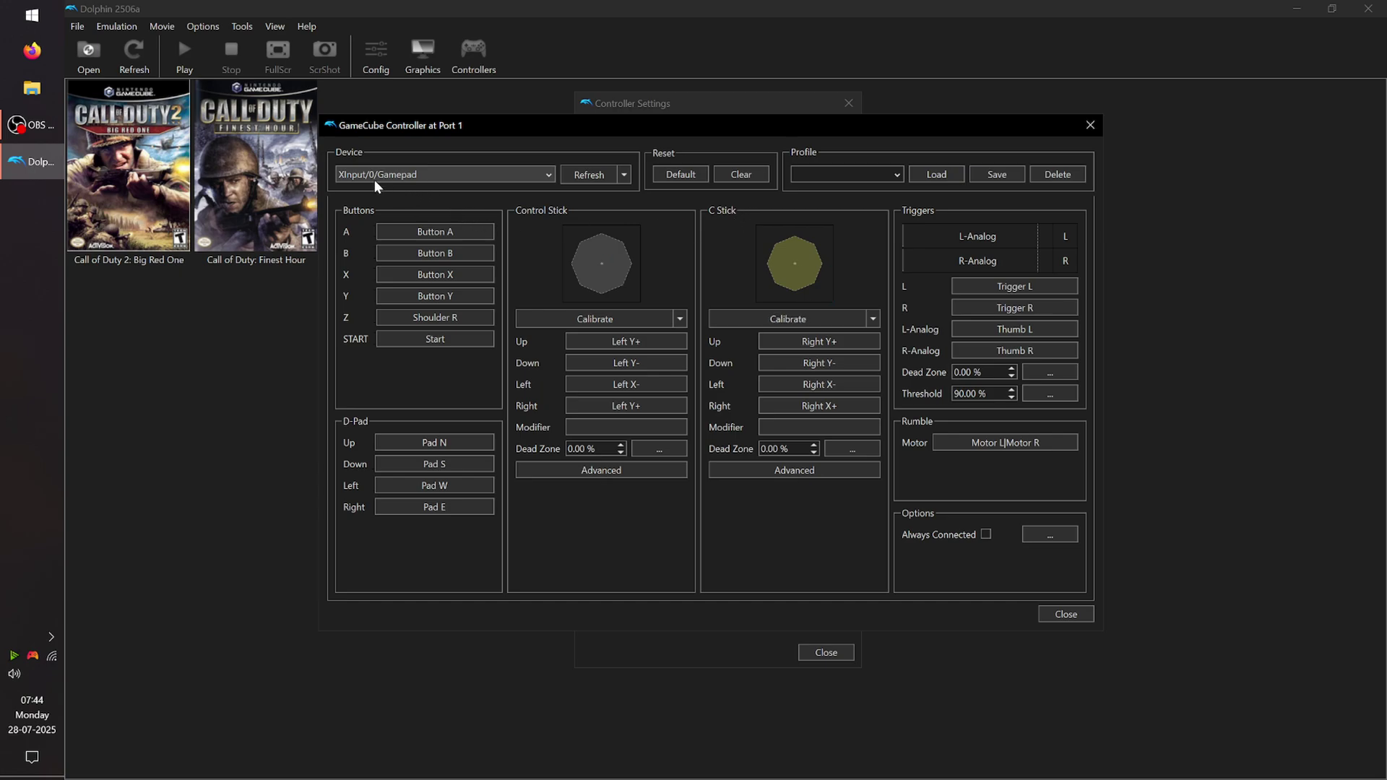
{"action": "left_click", "coordinate": [995, 445]}
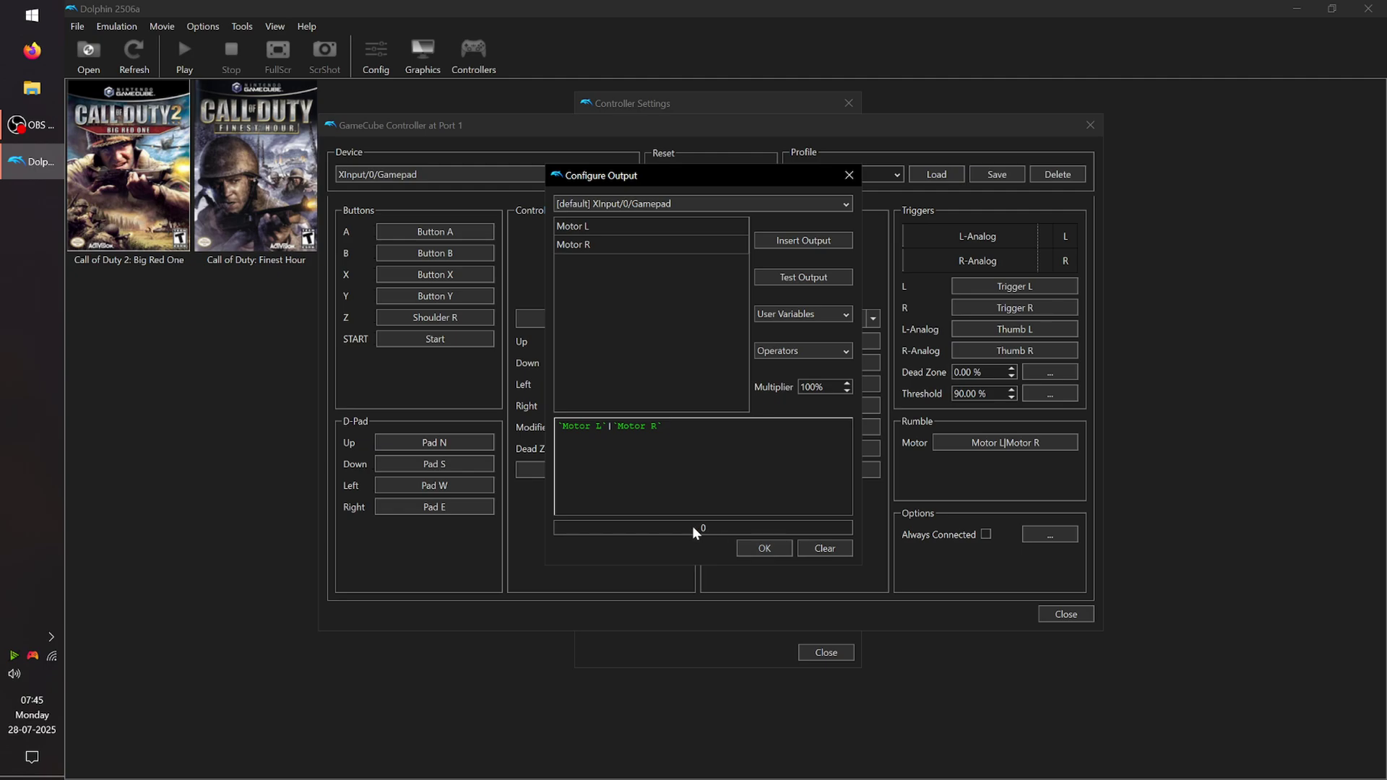
Close the rumble expression, the Port 1 controller window and Controller Settings, keeping the mapping.
{"action": "left_click", "coordinate": [764, 548]}
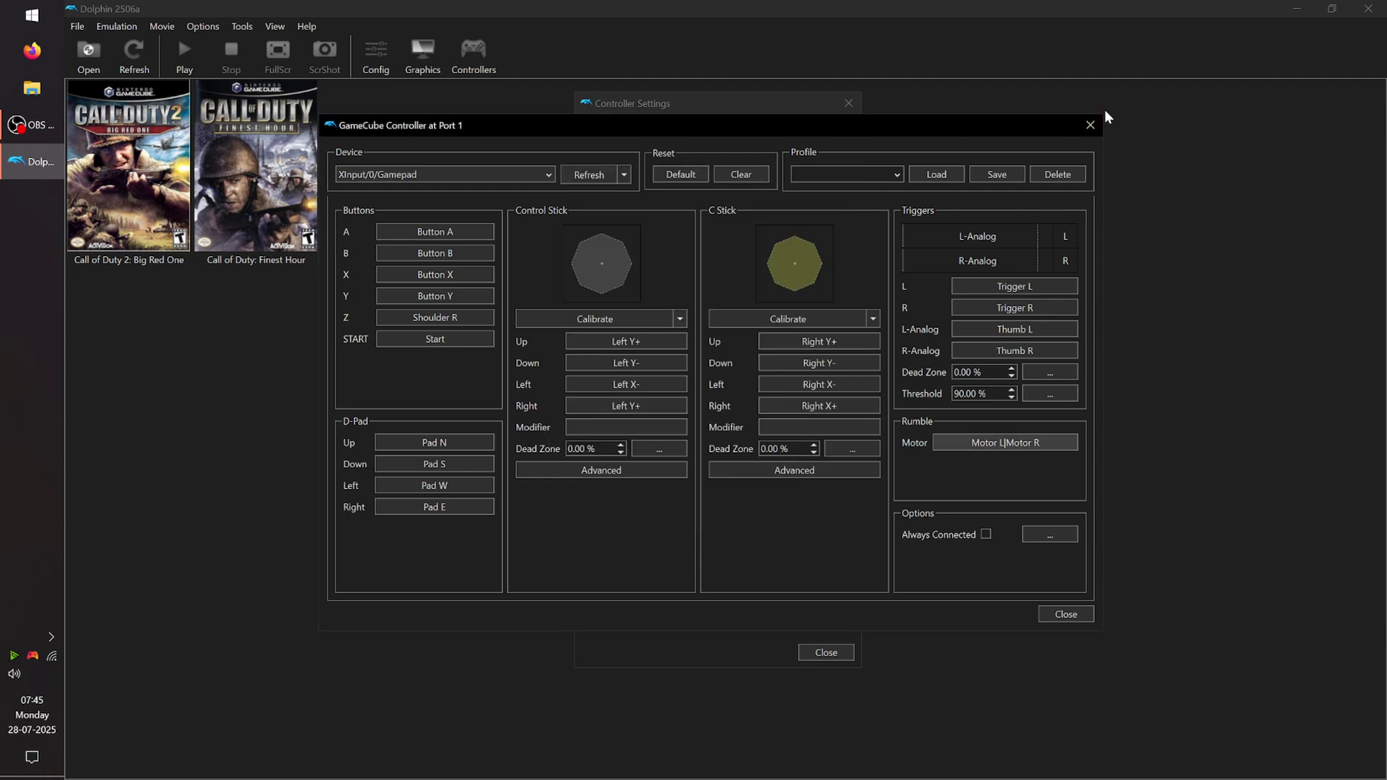
{"action": "left_click", "coordinate": [1086, 611]}
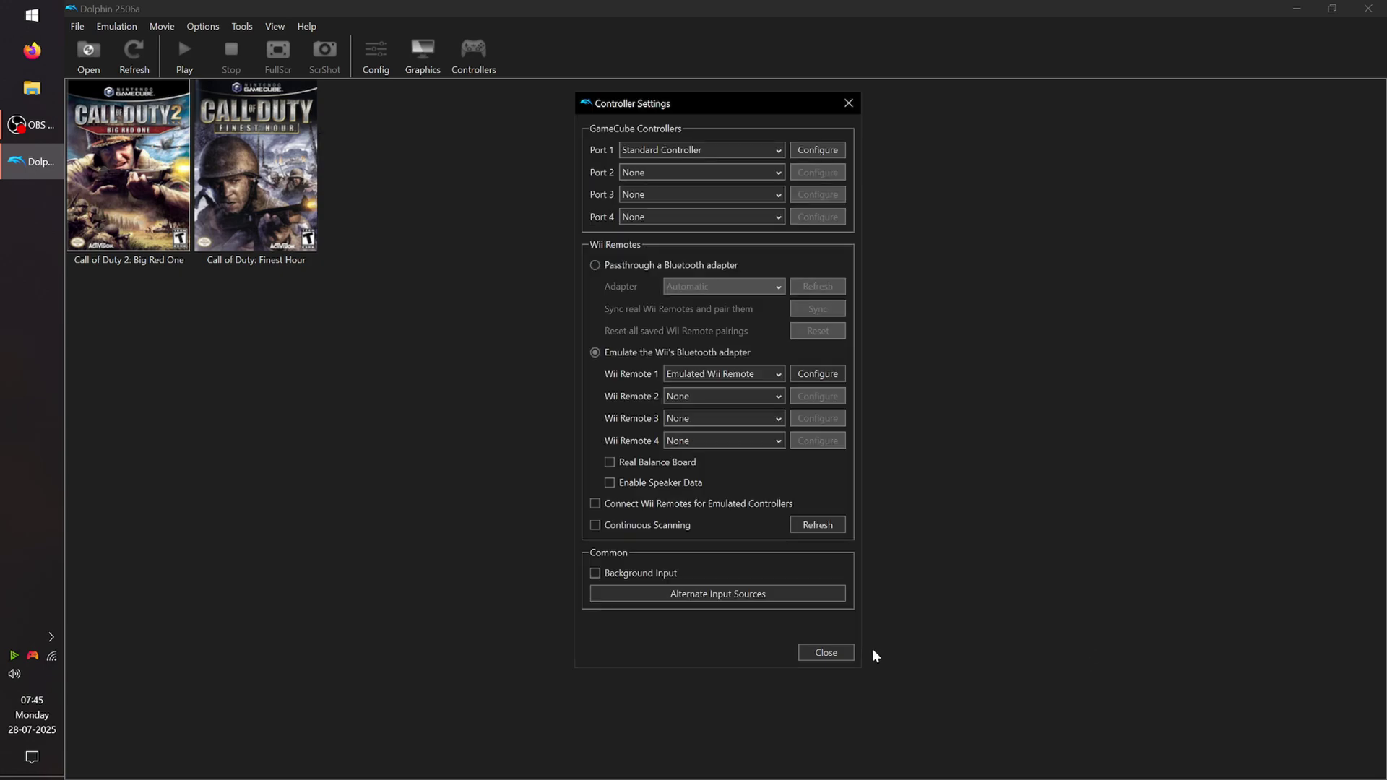
{"action": "left_click", "coordinate": [840, 655]}
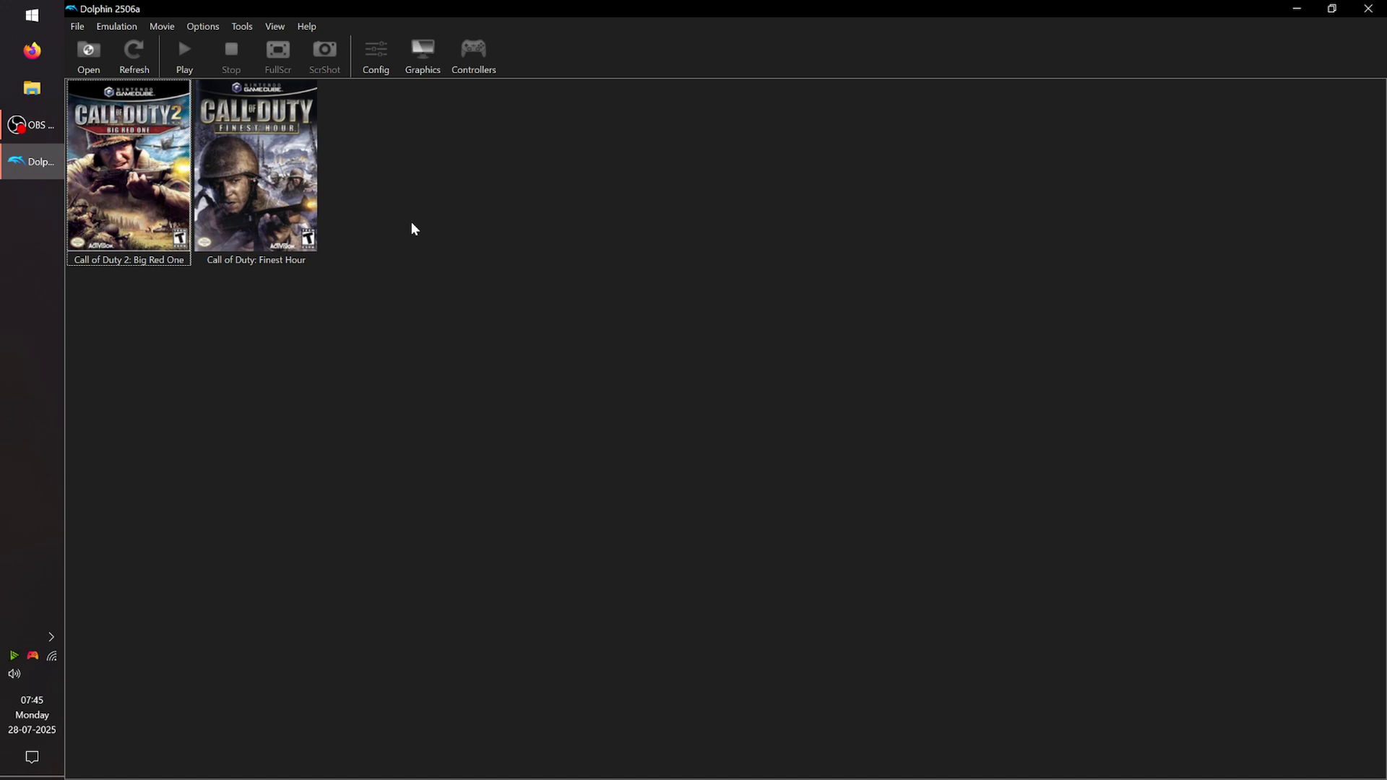
View the About Dolphin details for version 2506a, then close it.
{"action": "left_click", "coordinate": [308, 26]}
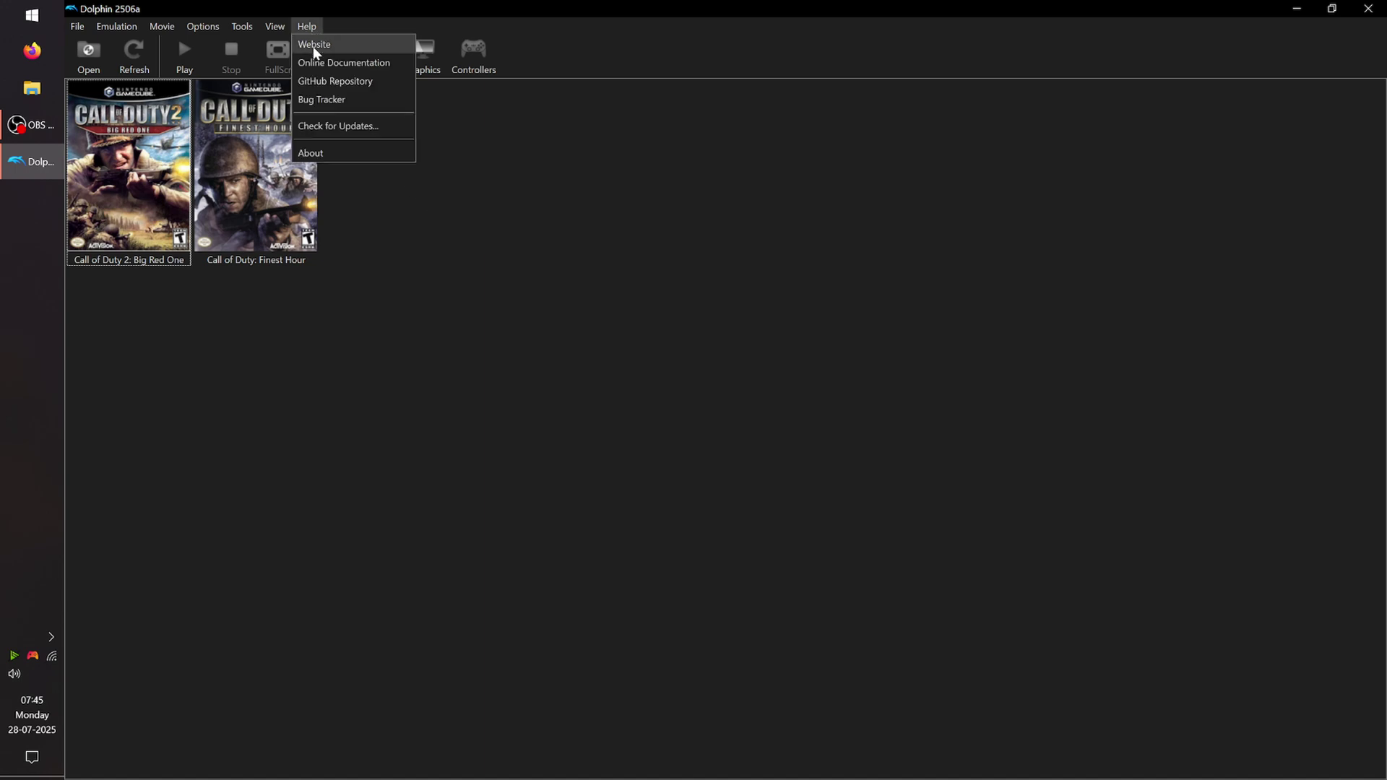
{"action": "left_click", "coordinate": [320, 153]}
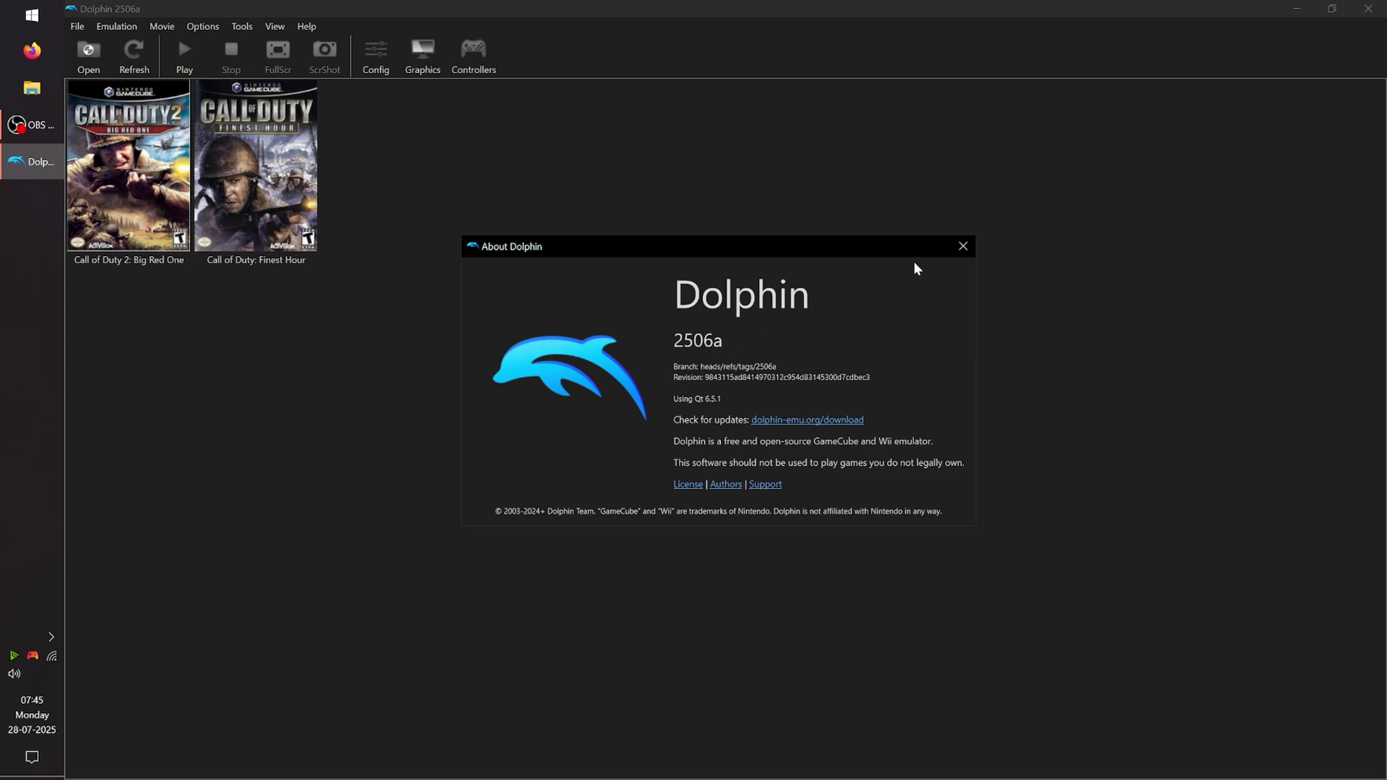
{"action": "left_click", "coordinate": [960, 249]}
Reopen Controller Settings, Port 1's configuration and the rumble motor's output expression.
{"action": "left_click", "coordinate": [486, 55]}
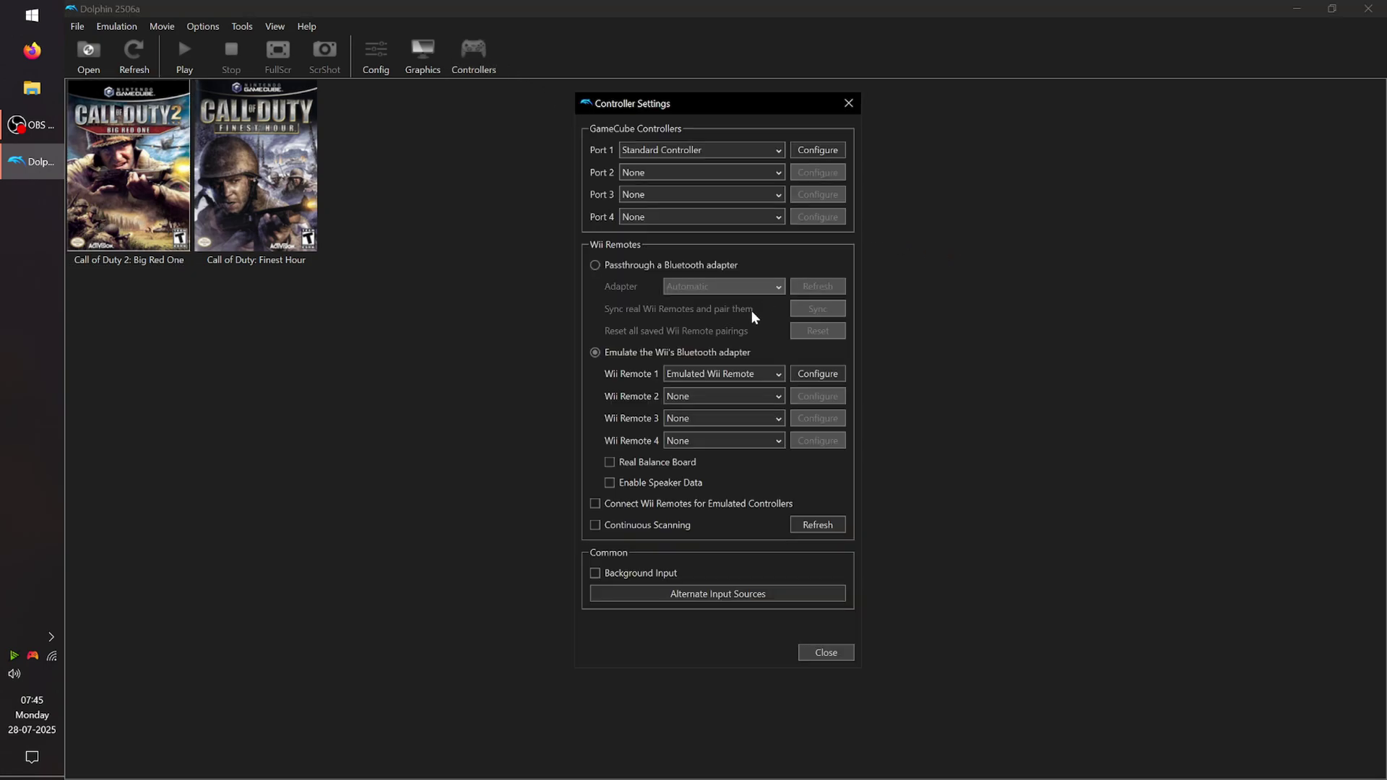
{"action": "left_click", "coordinate": [817, 150]}
{"action": "left_click", "coordinate": [1015, 442]}
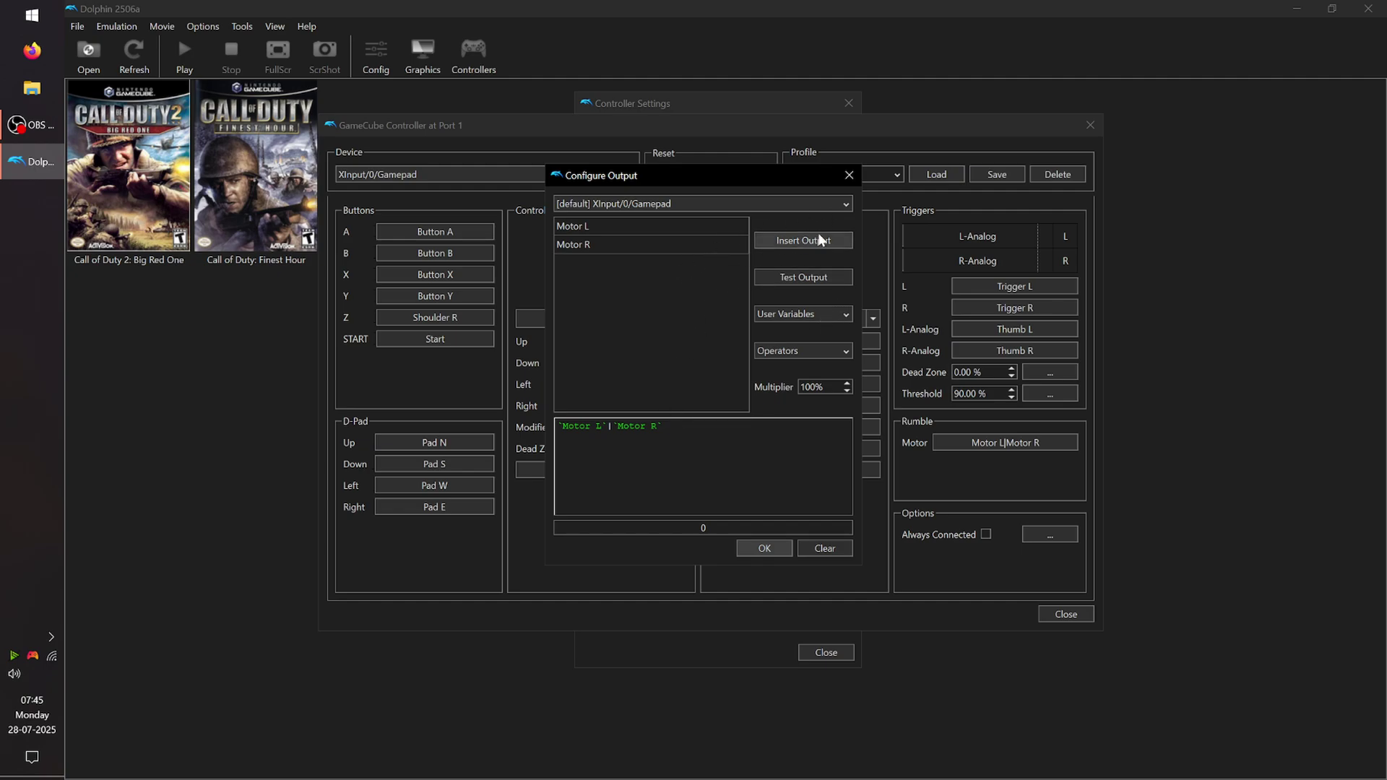
Close the rumble expression, Port 1 window and Controller Settings without changes.
{"action": "left_click", "coordinate": [848, 176]}
{"action": "left_click", "coordinate": [1090, 125]}
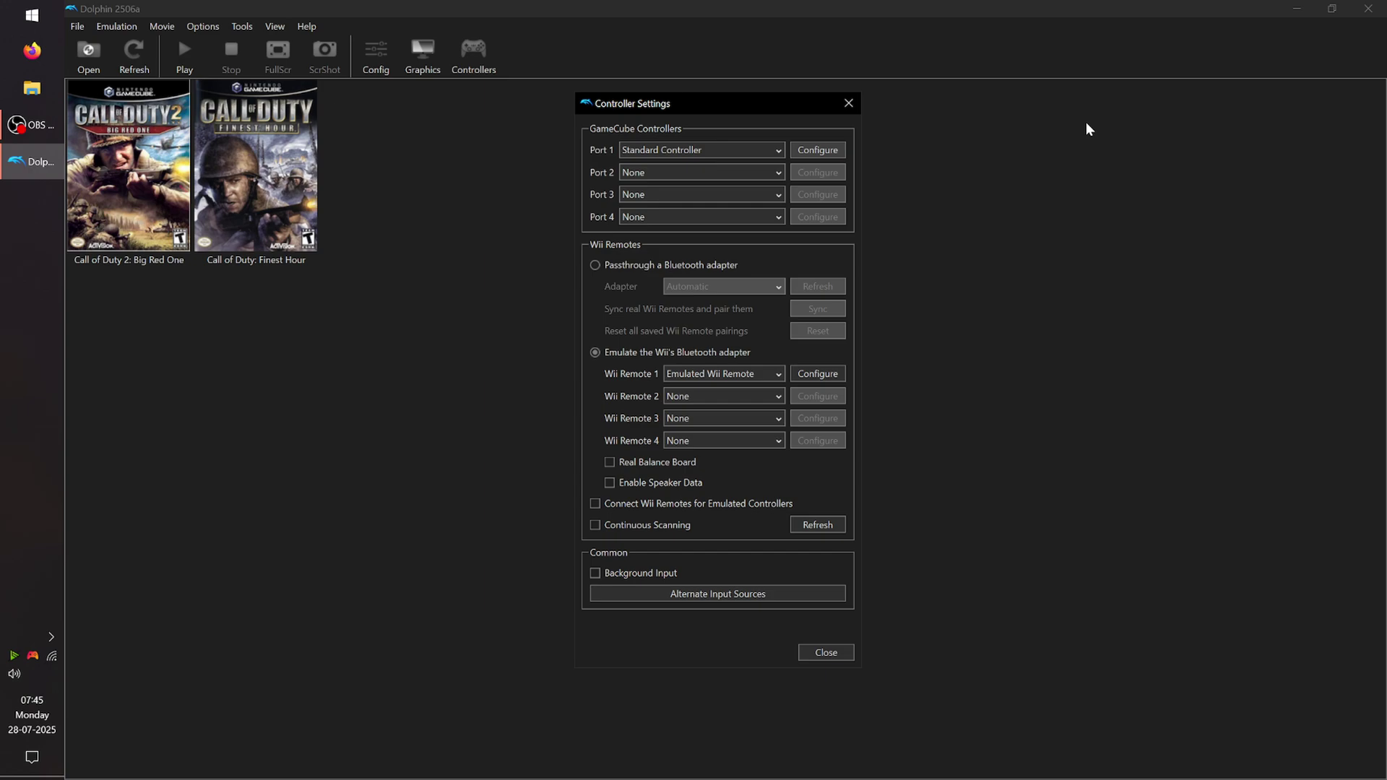
{"action": "left_click", "coordinate": [849, 102]}
{"action": "left_click", "coordinate": [307, 26]}
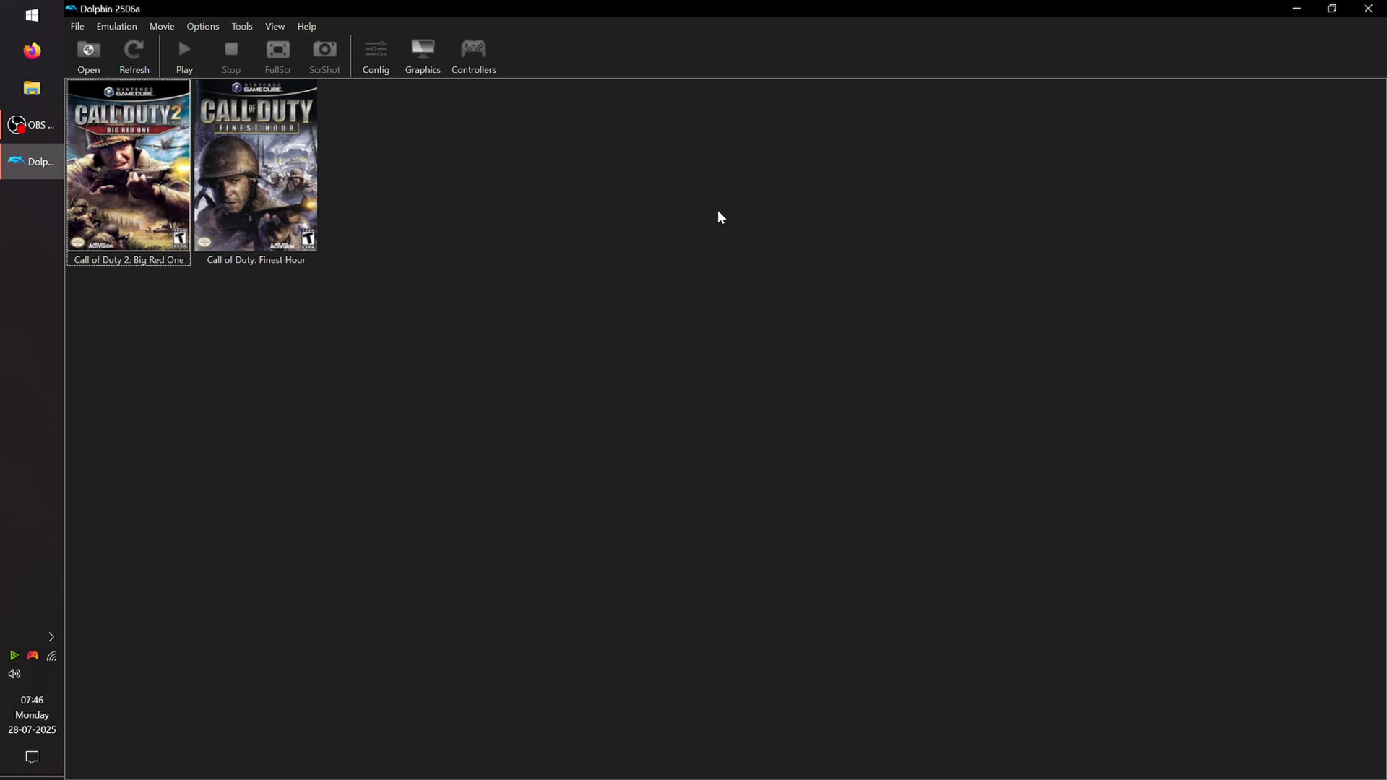
Open Port 1's rumble motor output expression from Controller Settings.
{"action": "left_click", "coordinate": [475, 58]}
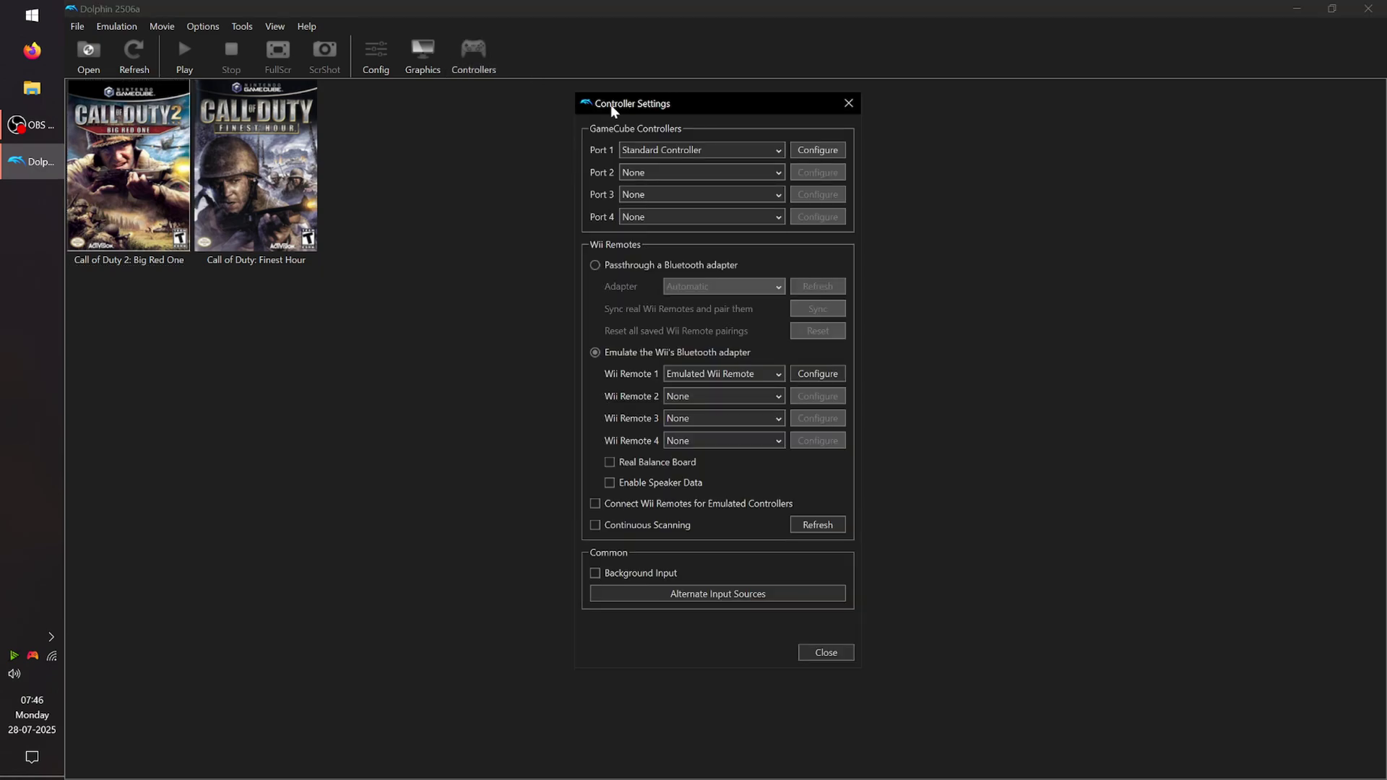
{"action": "left_click", "coordinate": [818, 150]}
{"action": "left_click", "coordinate": [1022, 443]}
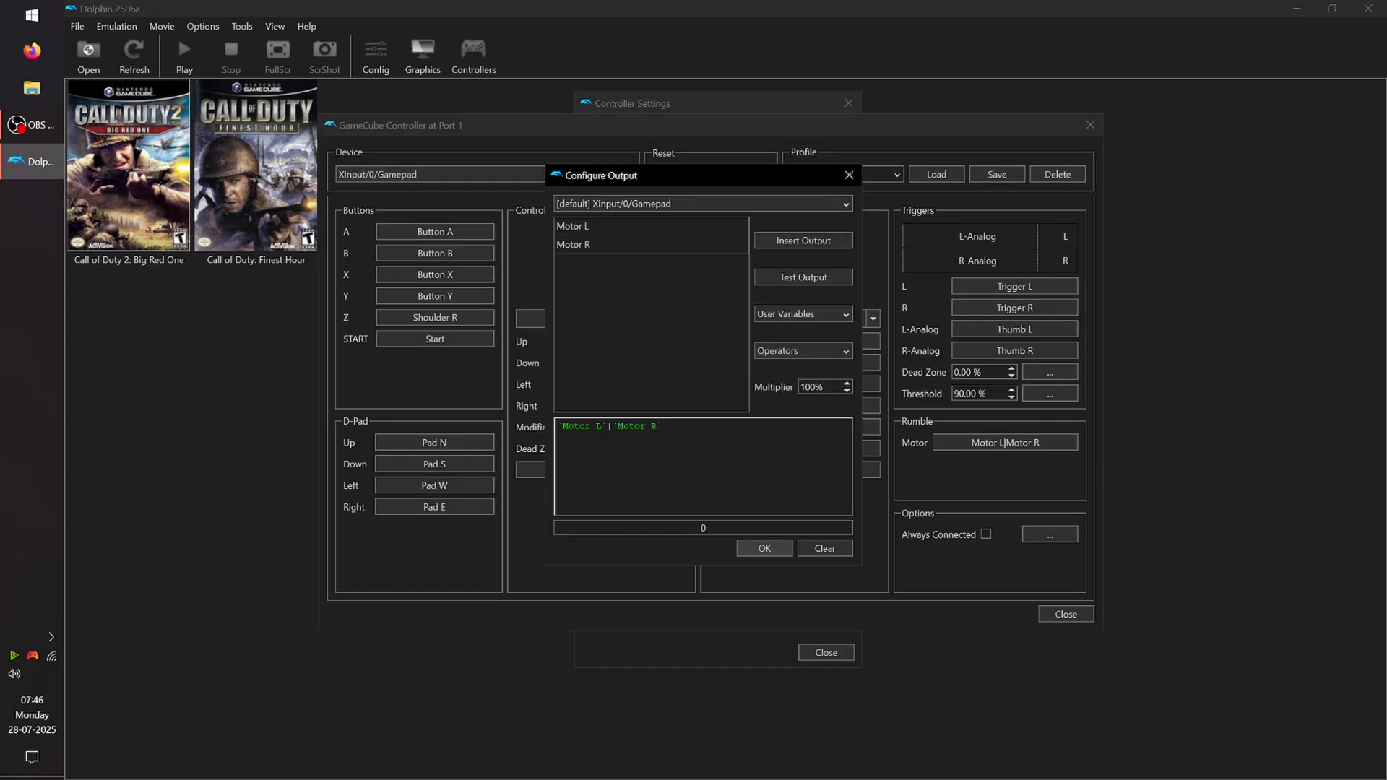
Remove the accidentally typed 'Motor' so the expression reads `Motor L`|`Motor R` again.
{"action": "type", "text": "Motor"}
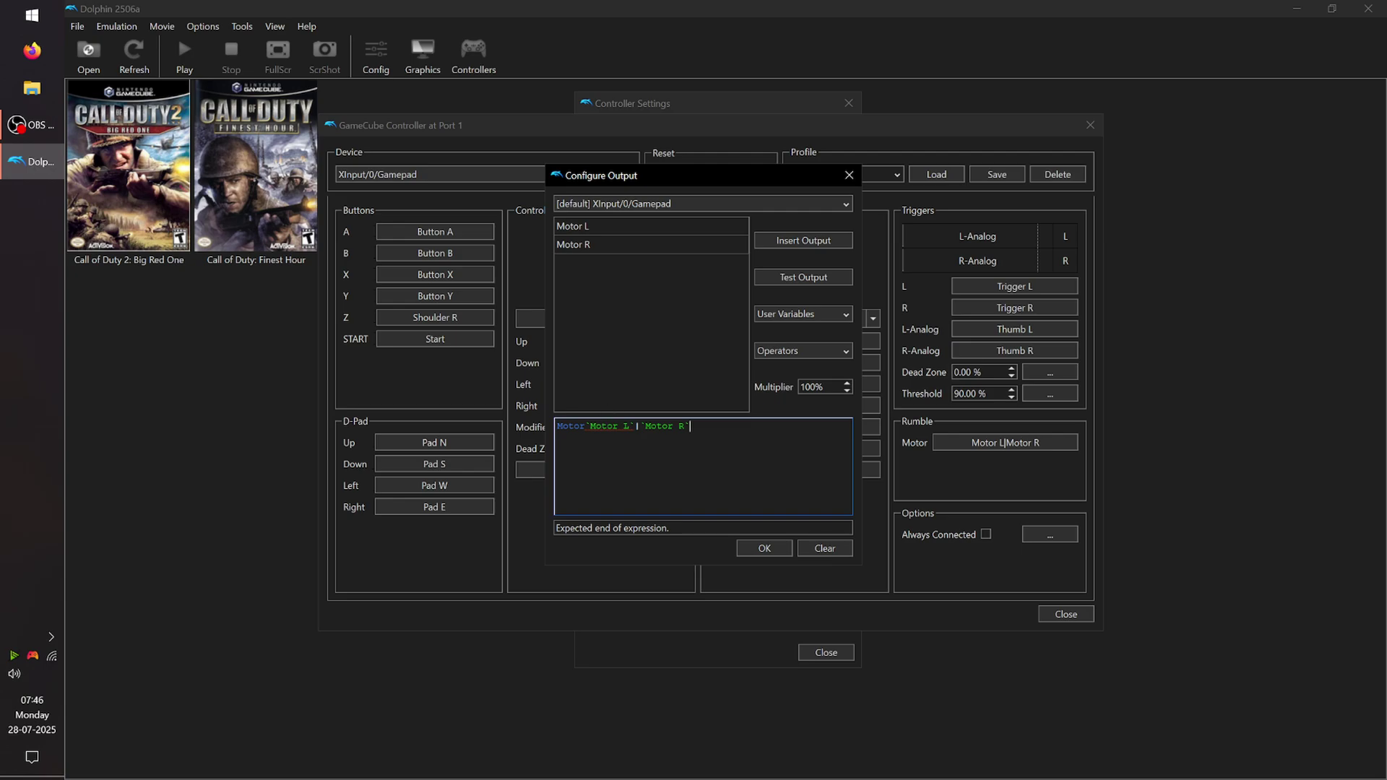
{"action": "key", "text": "Home"}
{"action": "key", "text": "ctrl+Right"}
{"action": "key", "text": "shift+End"}
{"action": "key", "text": "shift+Home"}
{"action": "key", "text": "BackSpace"}
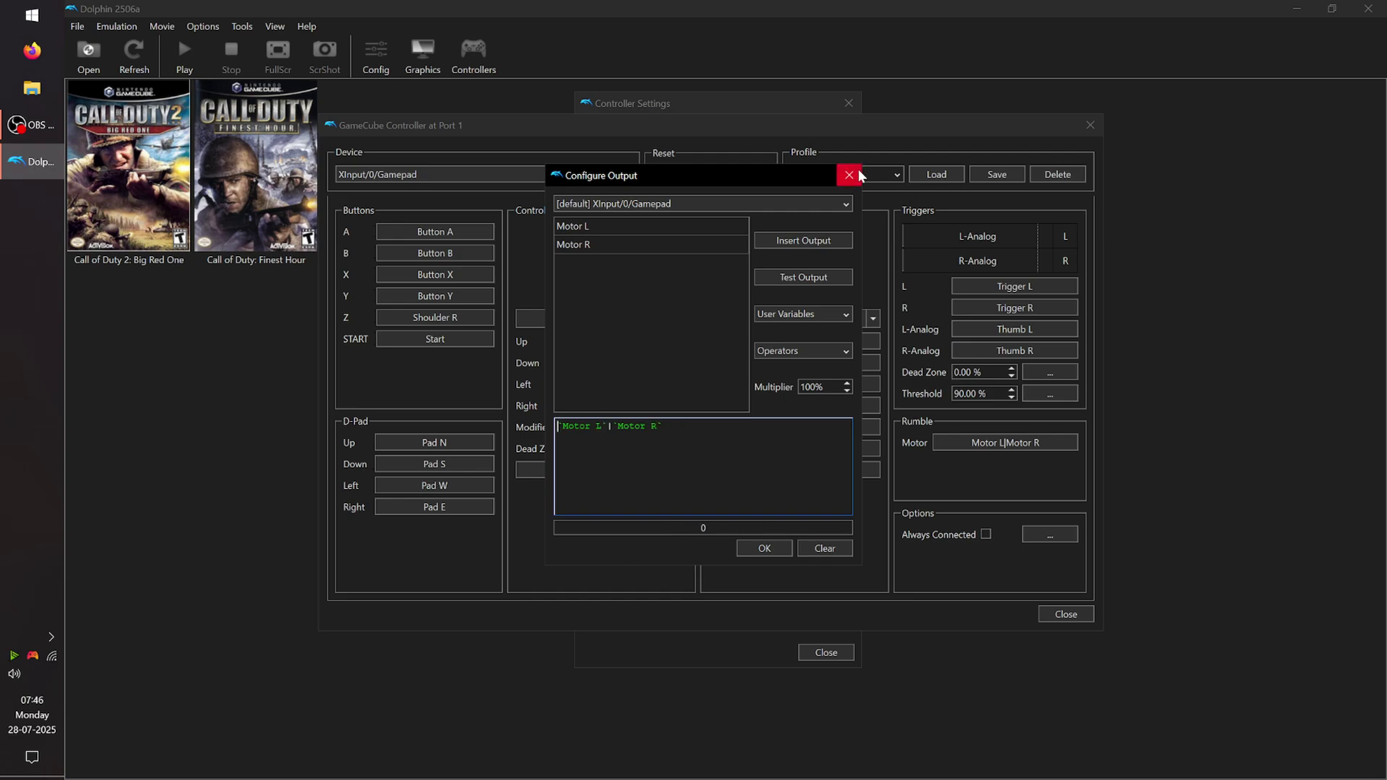